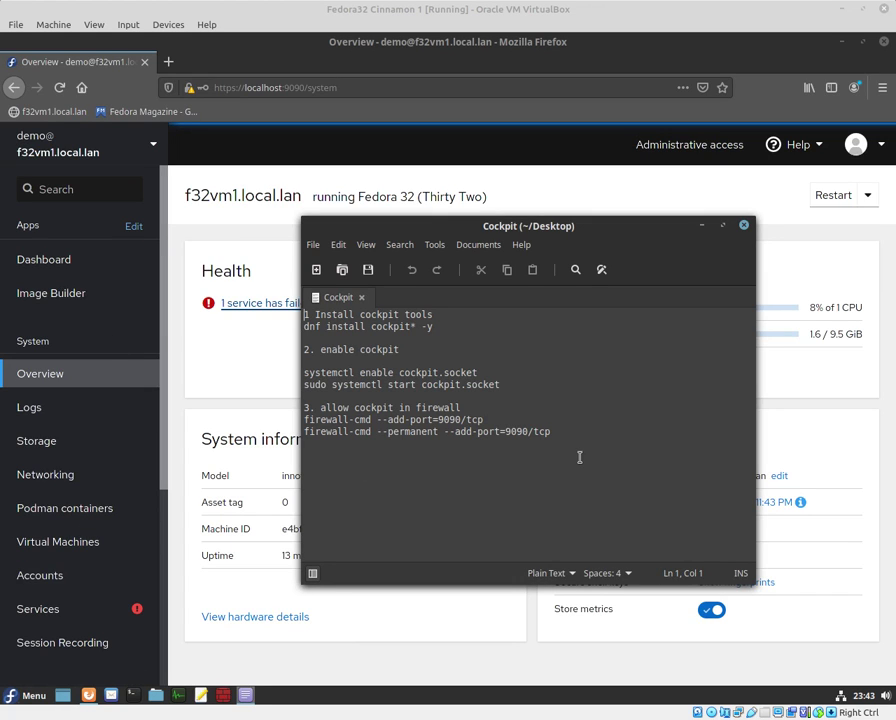
Review the Cockpit notes on installing the tools, enabling cockpit.socket and allowing port 9090/tcp through the firewall
left_click_drag(568, 442, 304, 313)
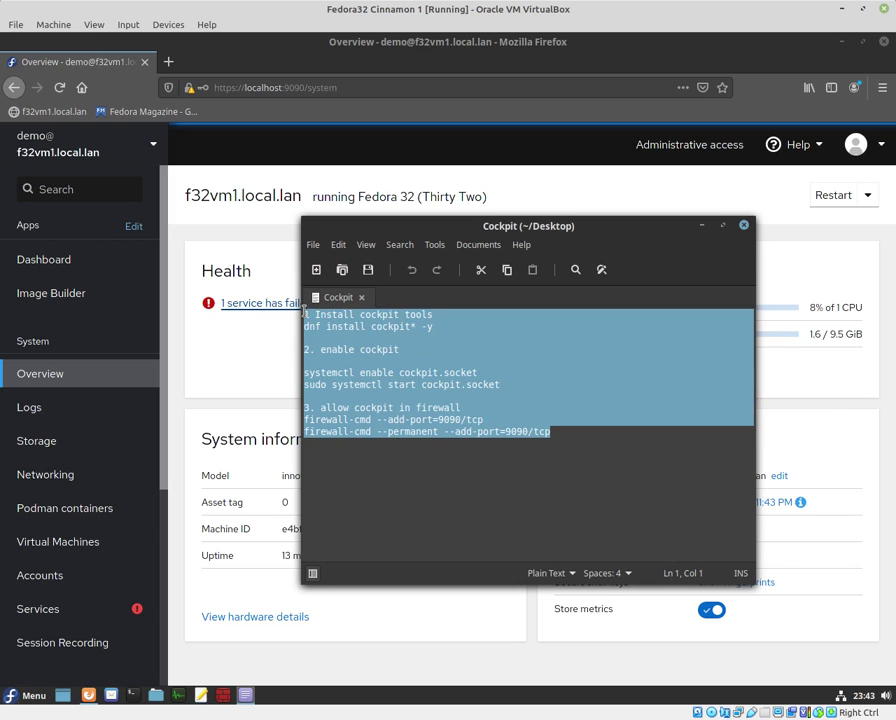
left_click(409, 350)
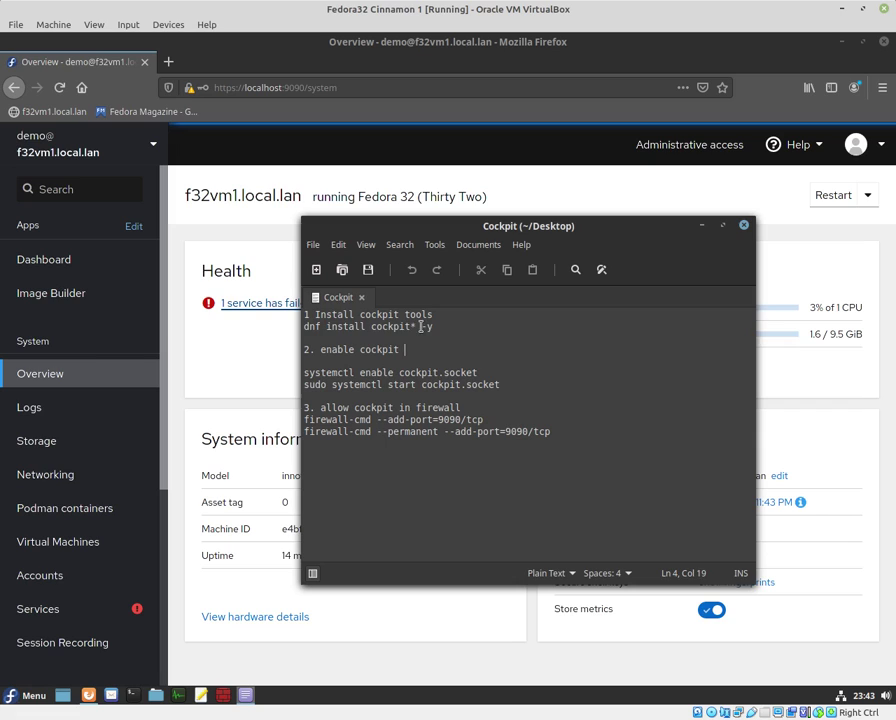
left_click_drag(420, 326, 304, 327)
key("Down")
left_click(413, 327)
key("Down")
left_click_drag(517, 386, 307, 372)
left_click(435, 376)
left_click(404, 384)
left_click_drag(489, 431, 305, 407)
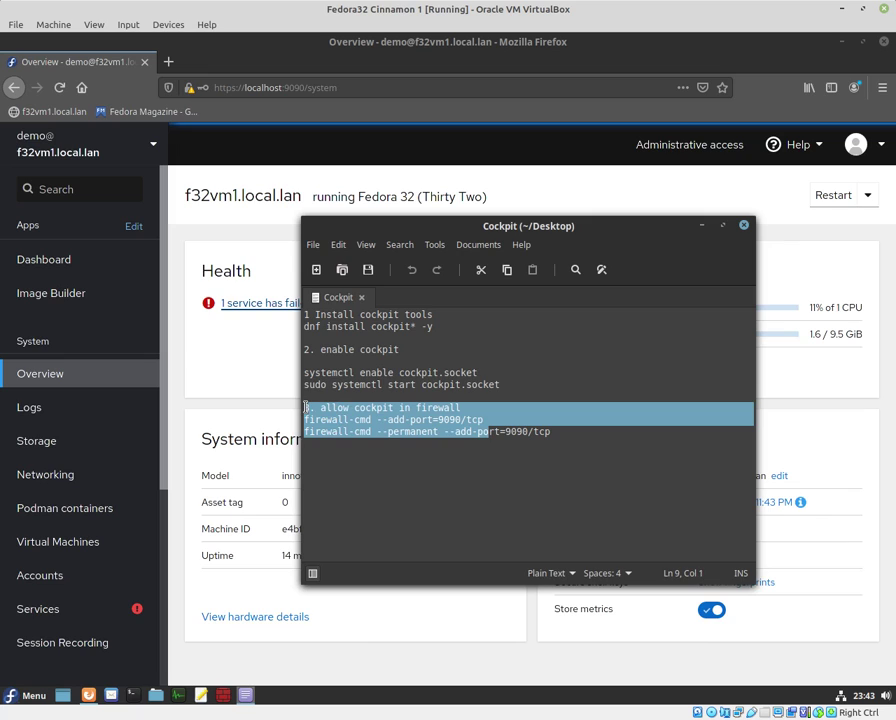
left_click(429, 432)
left_click_drag(438, 419, 483, 424)
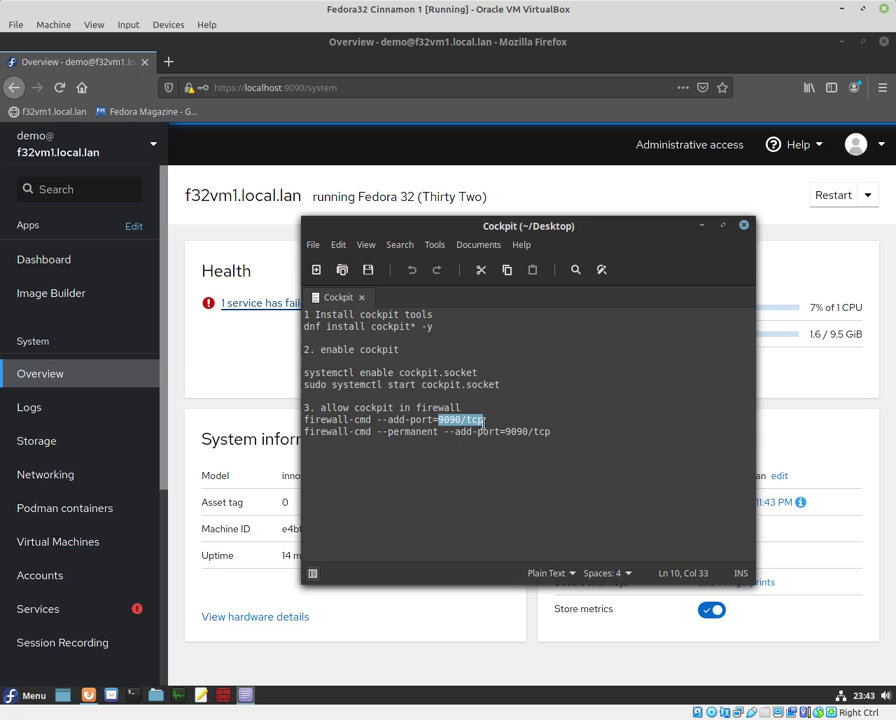
key("ctrl+End")
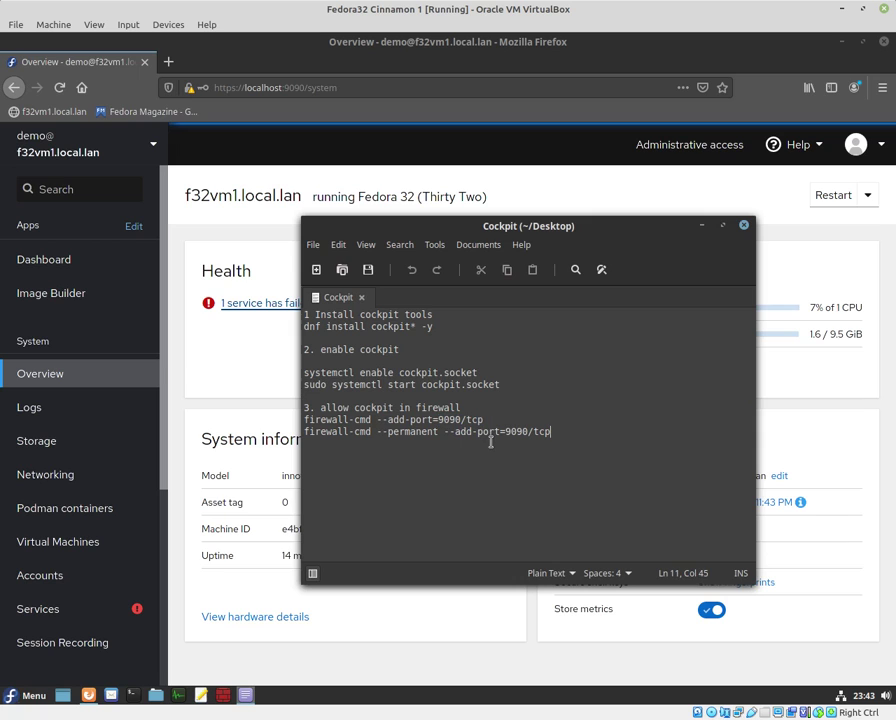
Examine the host and port parts of the Cockpit web console's address in the browser
left_click(310, 88)
left_click(308, 88)
left_click(308, 88)
left_click_drag(308, 88, 214, 88)
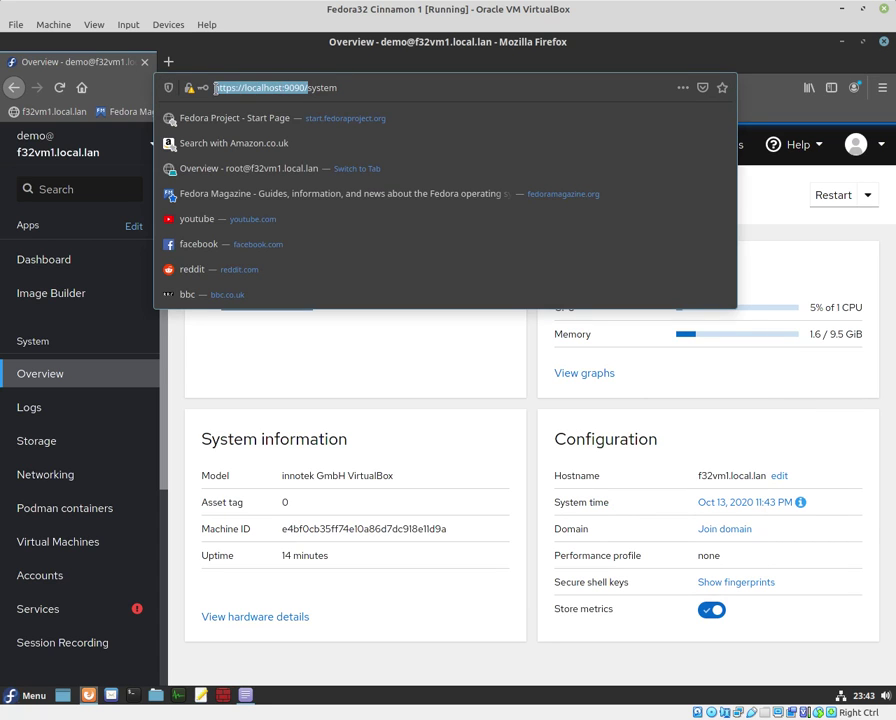
left_click(305, 88)
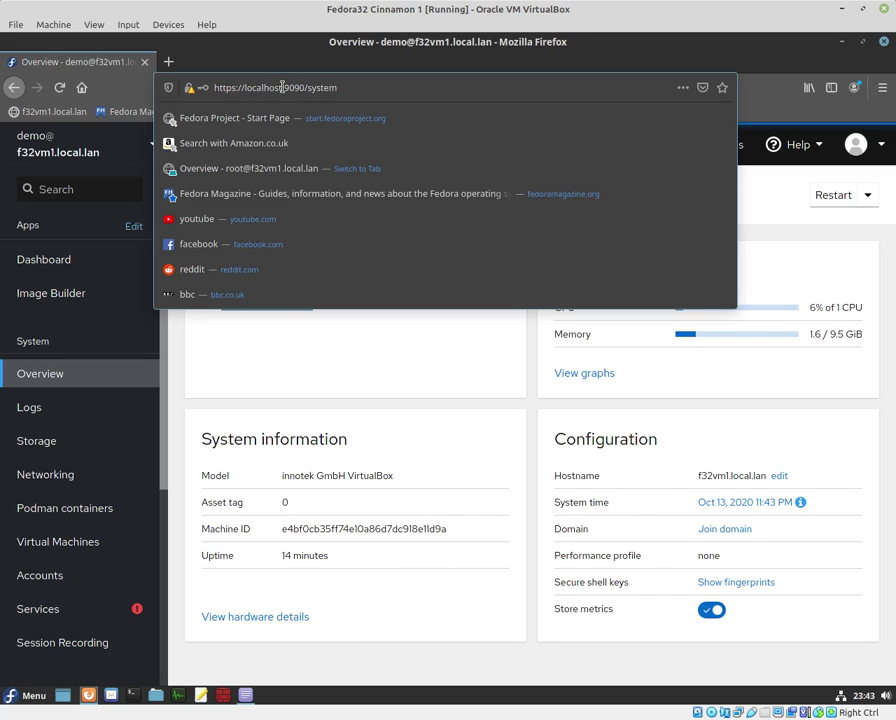
left_click_drag(283, 88, 244, 88)
left_click(420, 383)
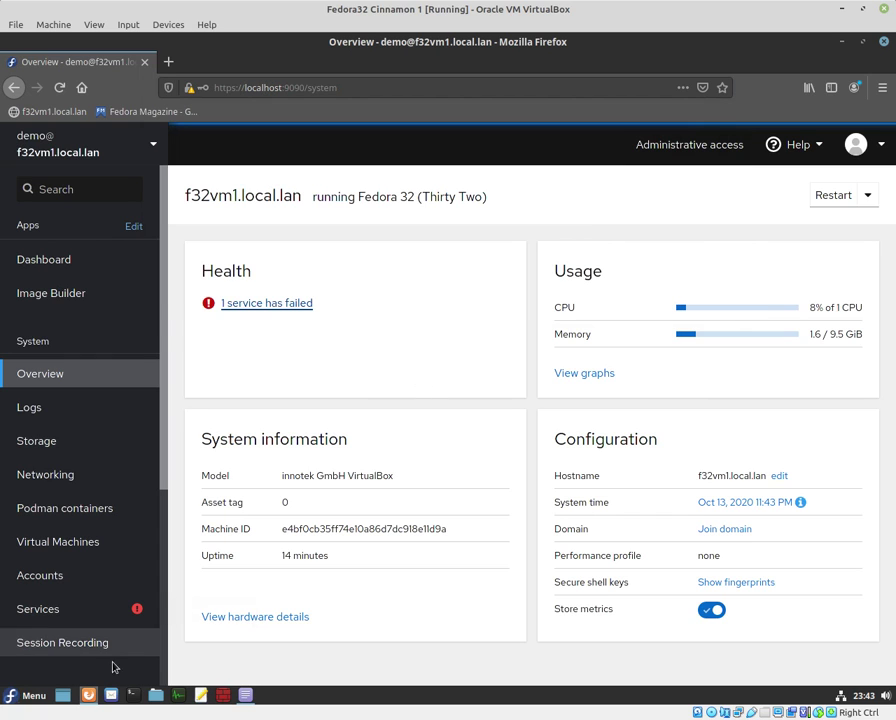
Open Firewall Configuration, authenticate with the account password and show the Permanent configuration
left_click(222, 692)
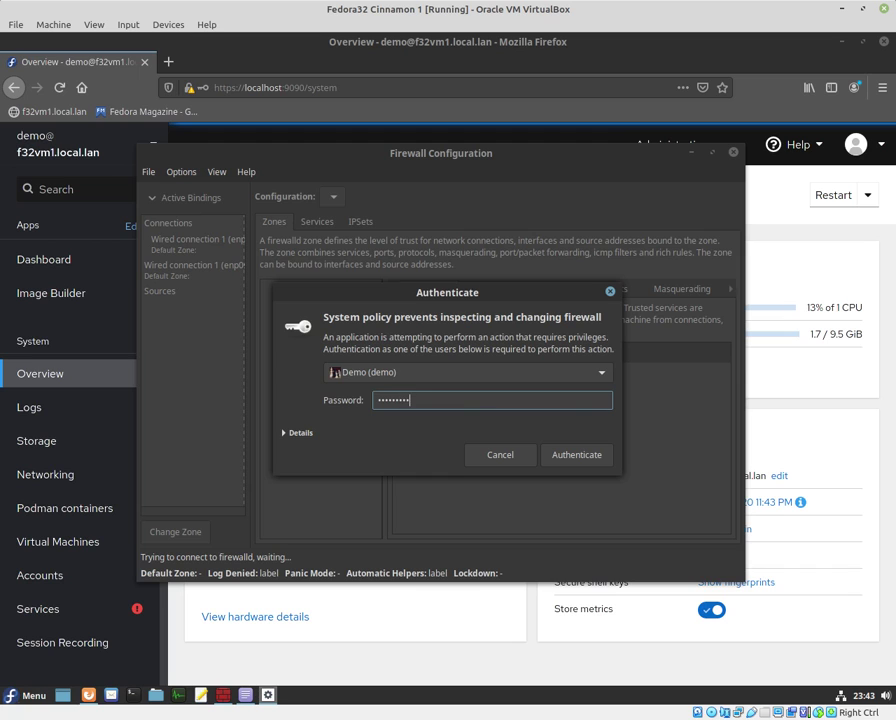
left_click(576, 456)
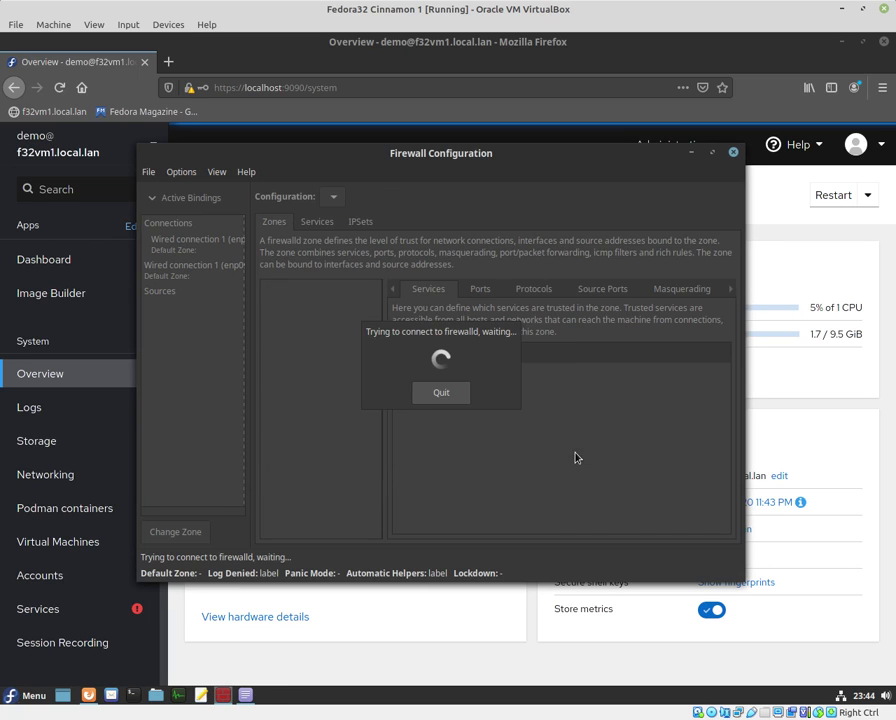
left_click(375, 196)
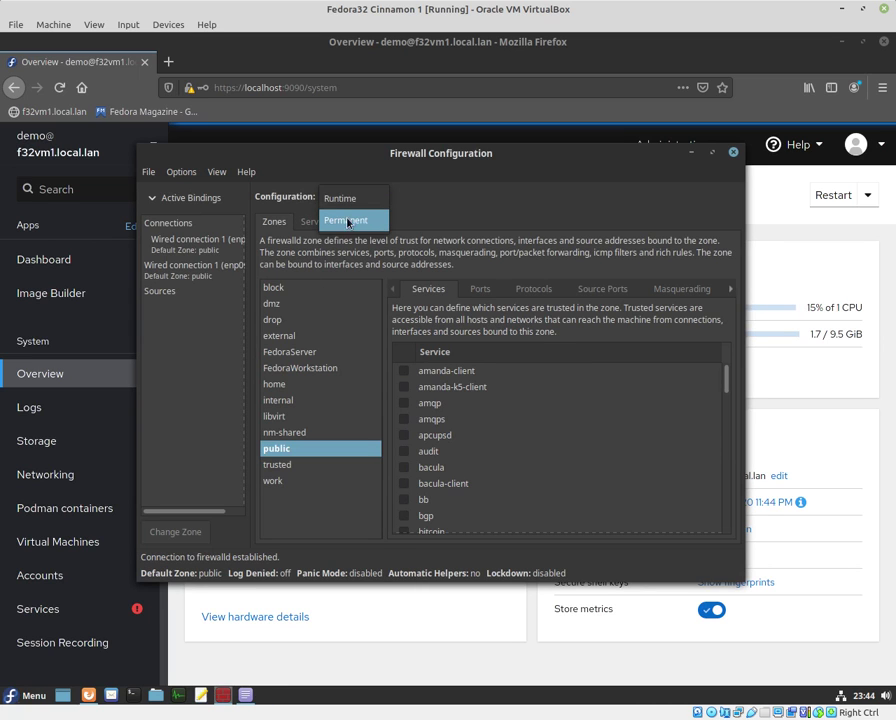
left_click(345, 221)
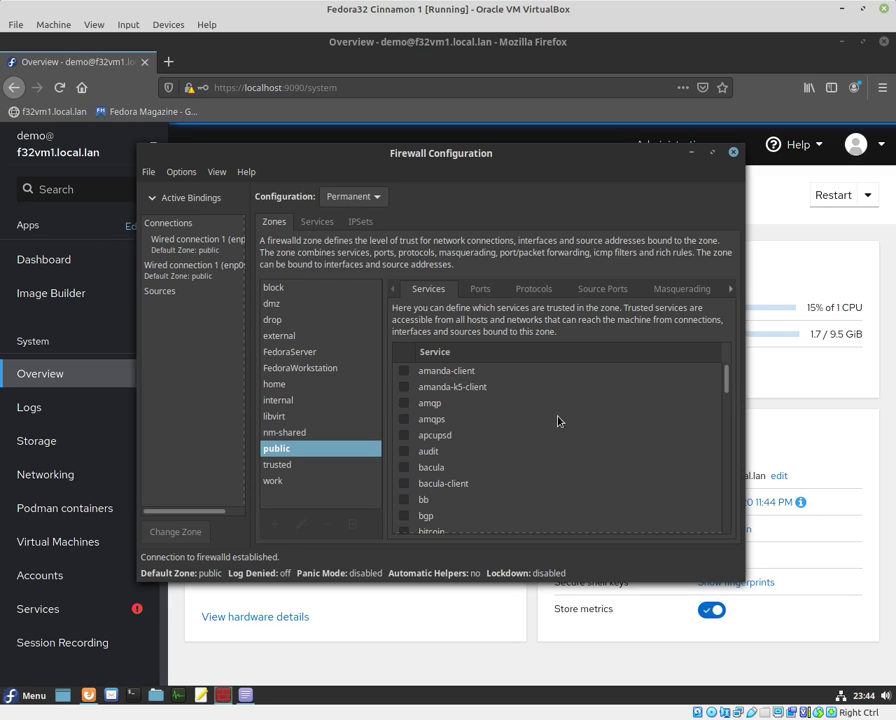
Check the cockpit service entry in the public zone and the firewall options, then close Firewall Configuration
scroll(484, 410, "down", 5)
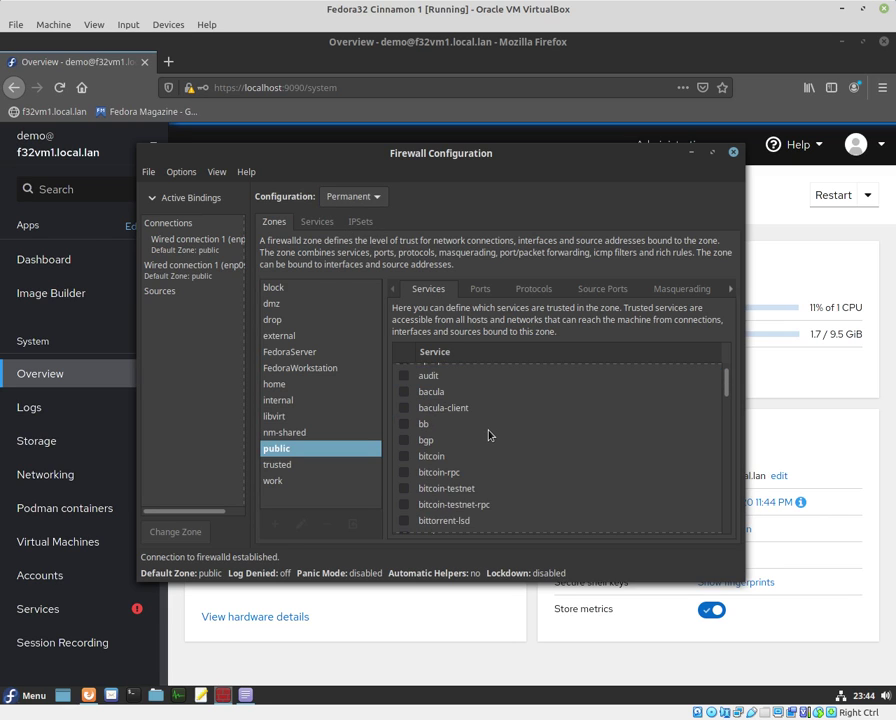
scroll(488, 444, "down", 1)
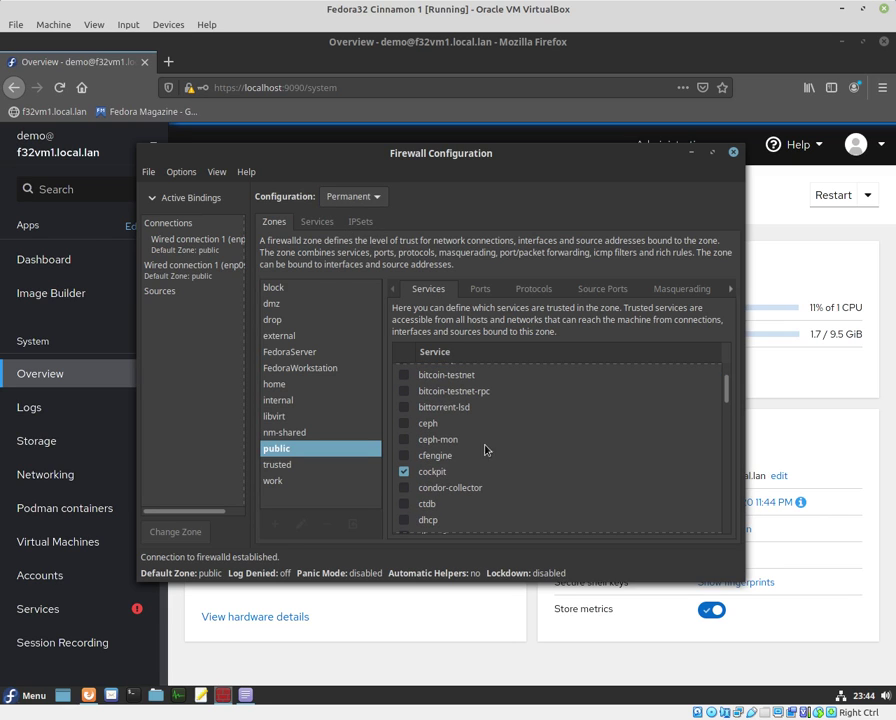
left_click(182, 173)
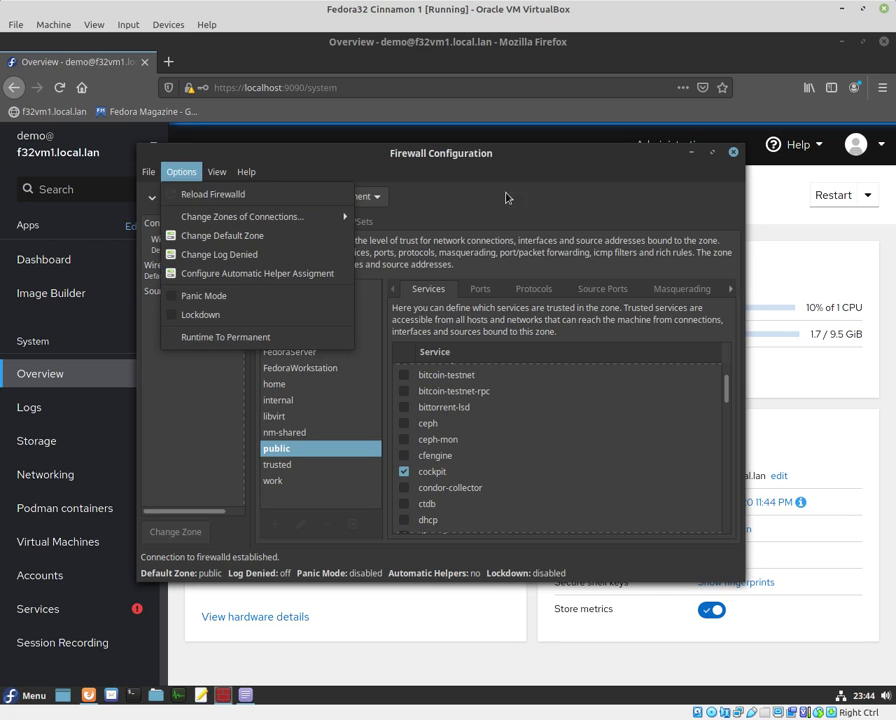
left_click(667, 184)
left_click(734, 153)
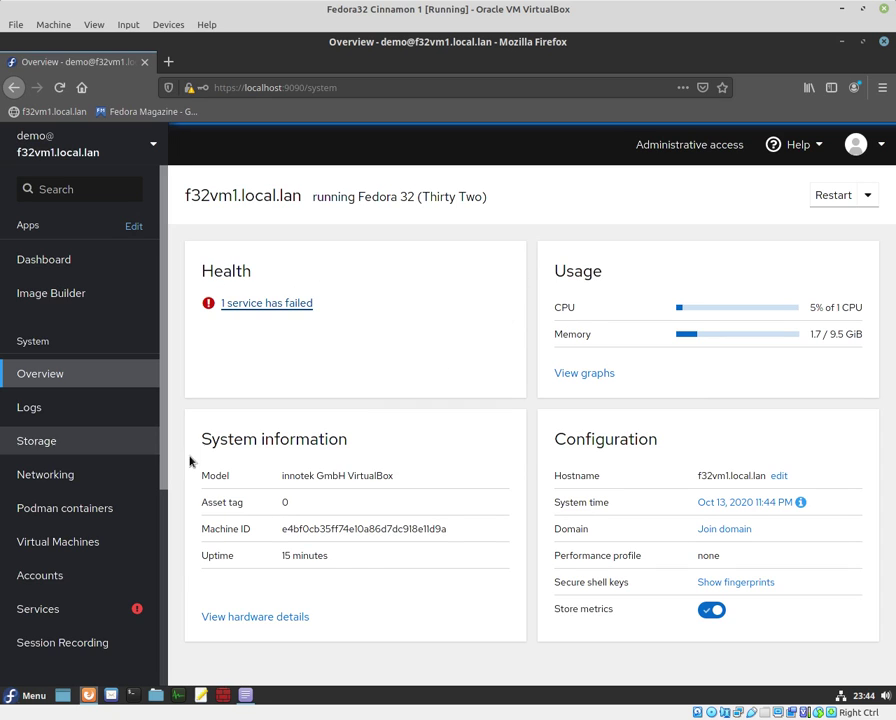
View the dialog for switching from administrative to limited access and dismiss it without applying the switch
left_click(702, 148)
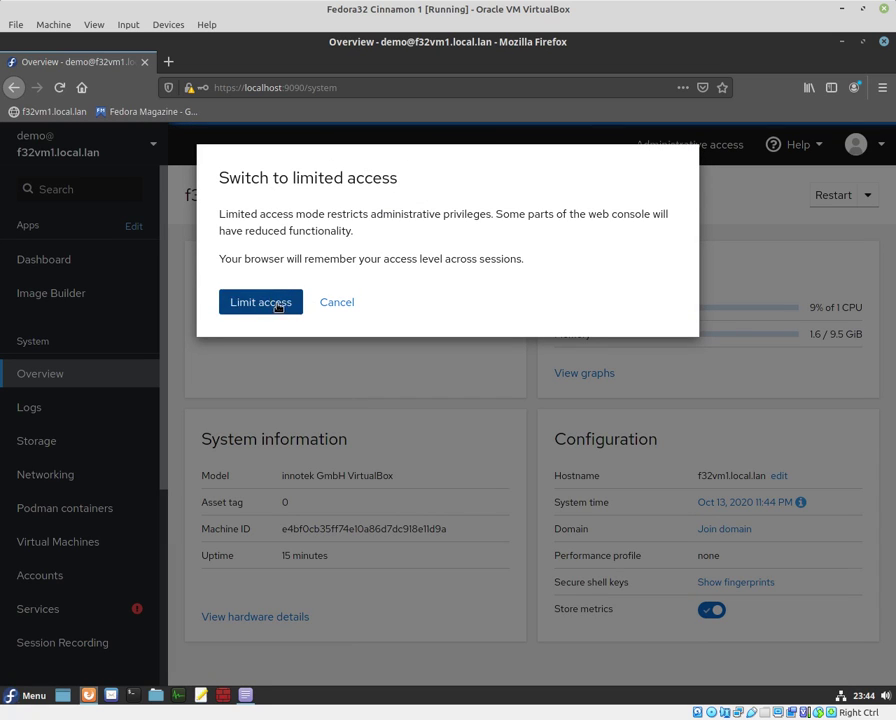
left_click(340, 303)
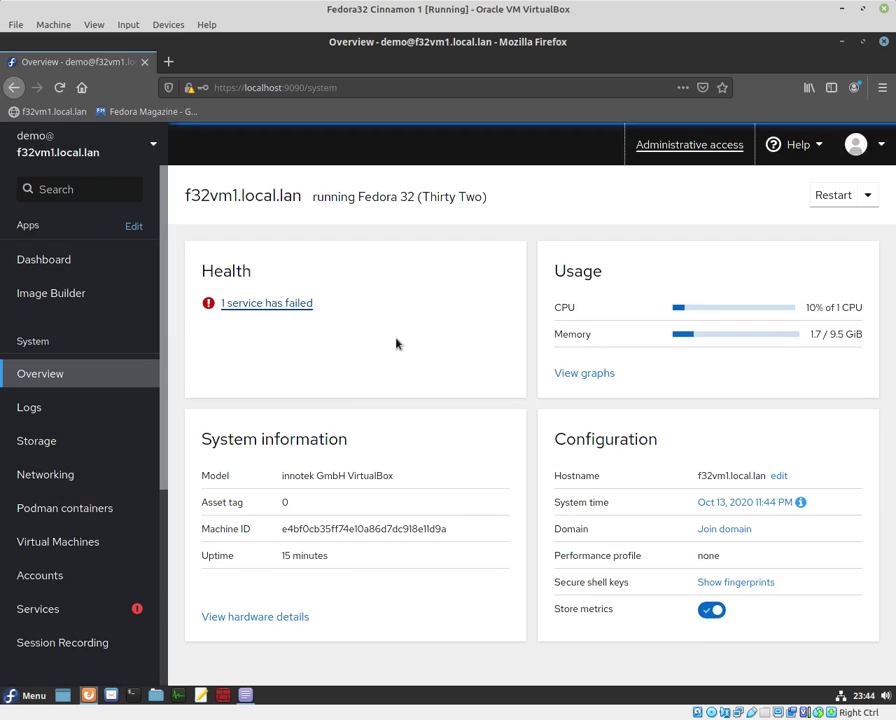
Open the failed lm_sensors service from the system's health overview and try to start it
left_click(266, 305)
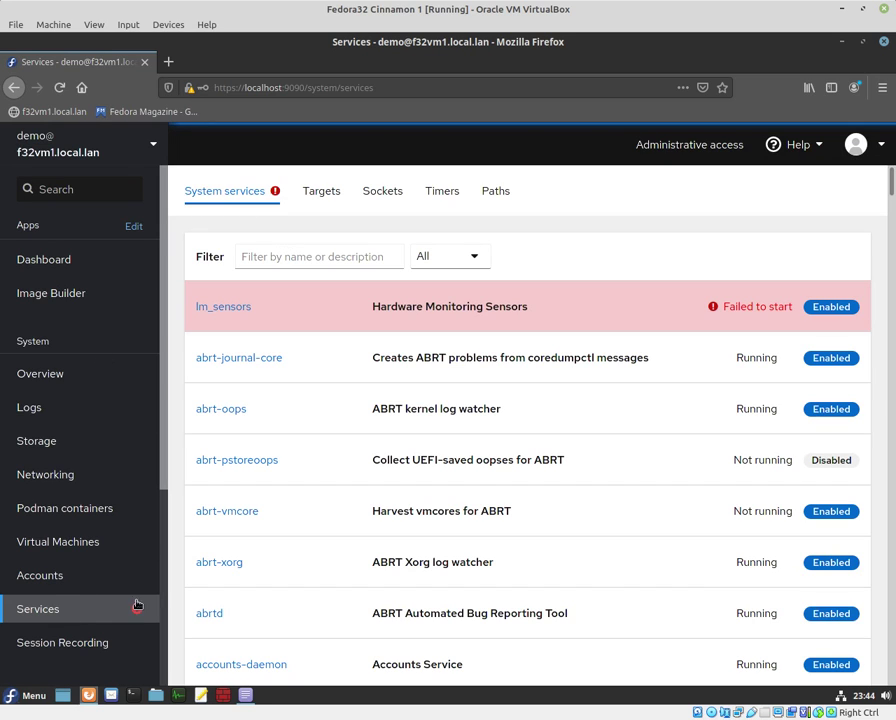
left_click(224, 308)
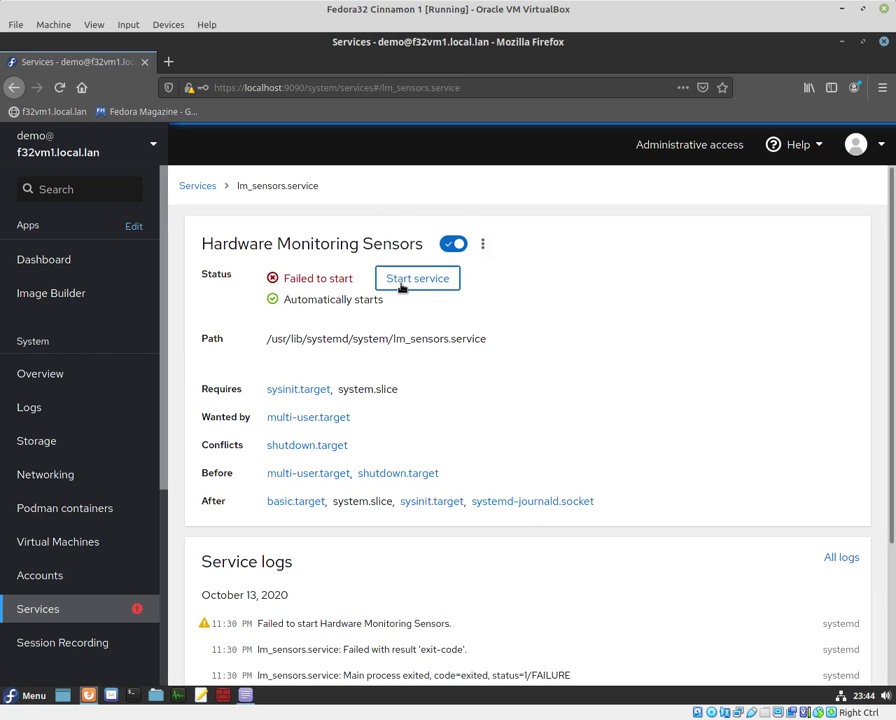
left_click(388, 280)
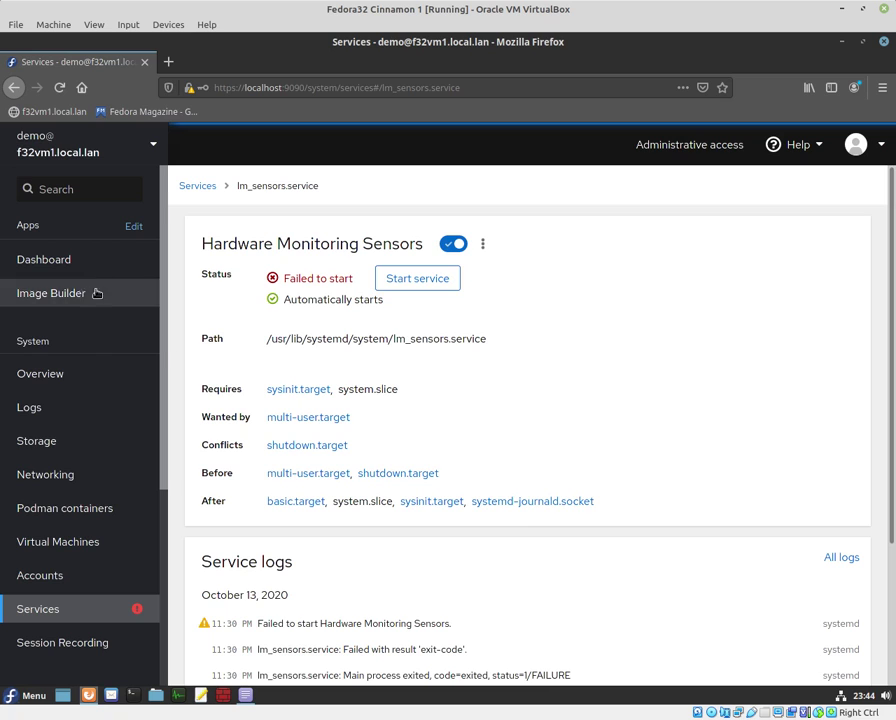
Review the Dashboard's Memory, Network, Disk I/O and CPU graphs and the available time ranges
left_click(66, 260)
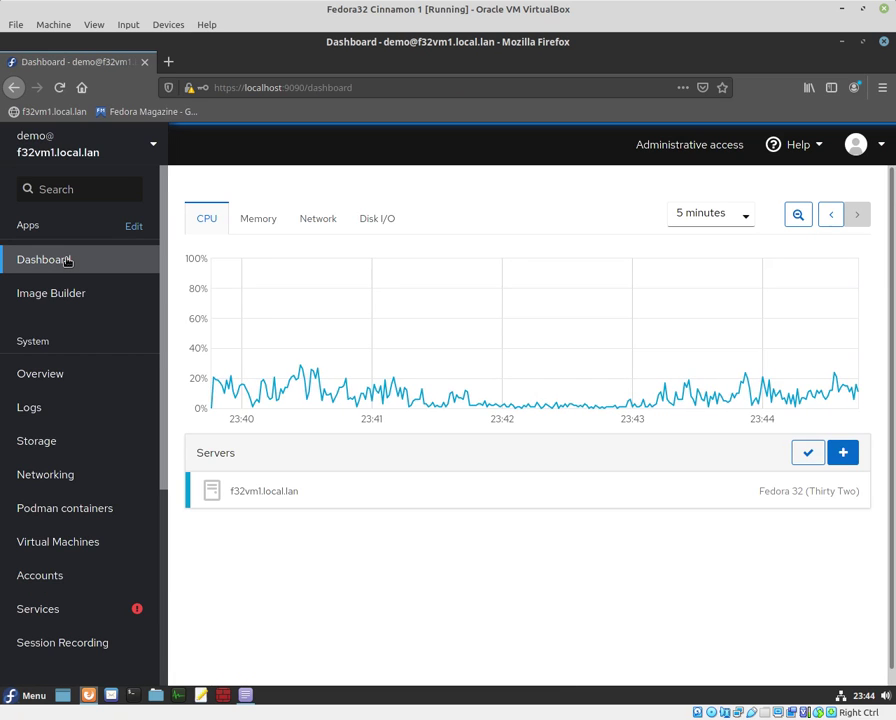
left_click(259, 222)
left_click(312, 222)
left_click(368, 222)
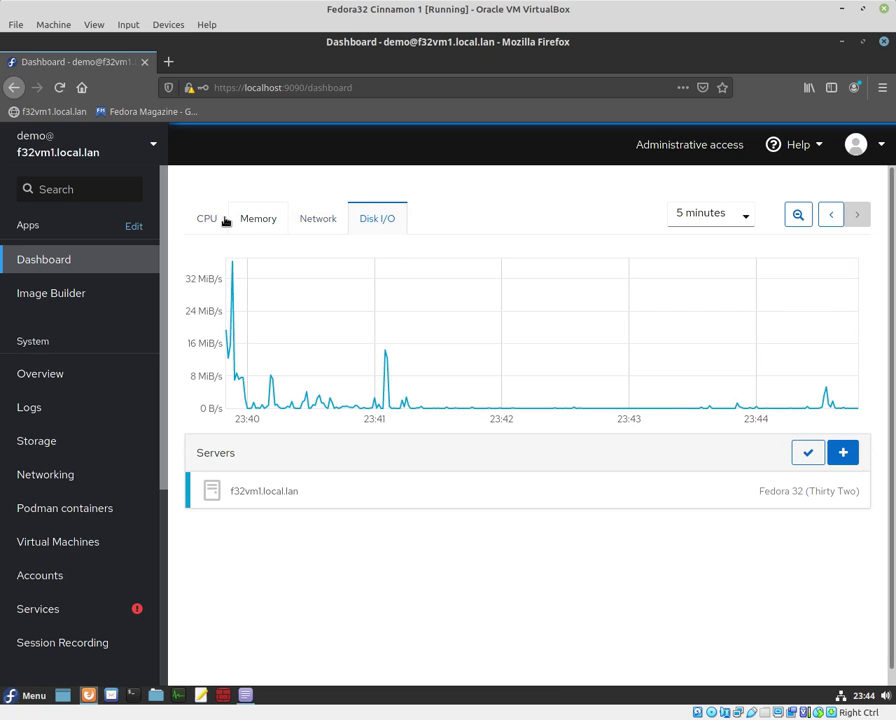
left_click(207, 219)
left_click(711, 233)
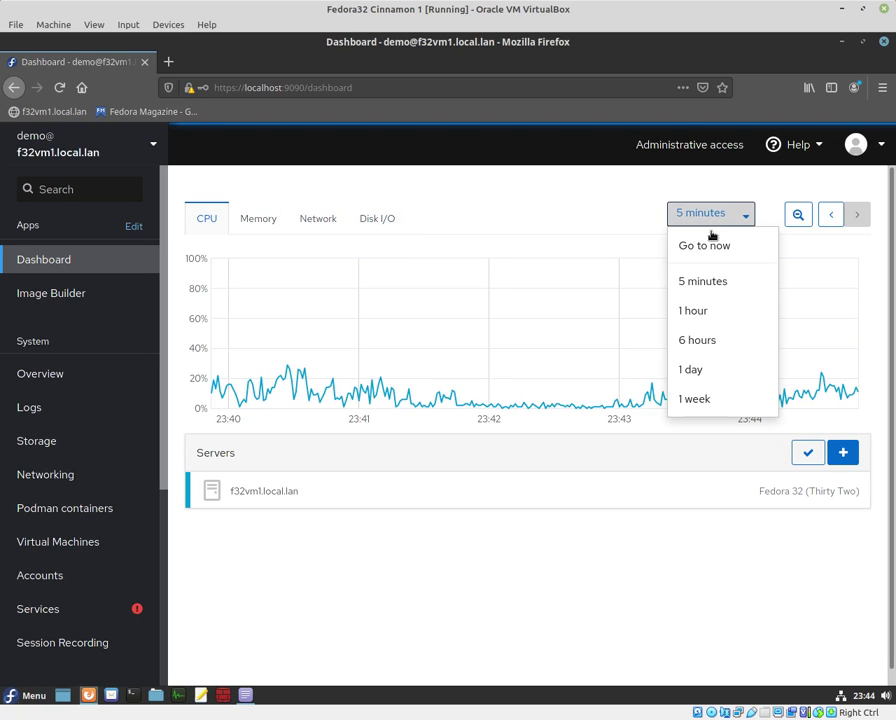
left_click(580, 214)
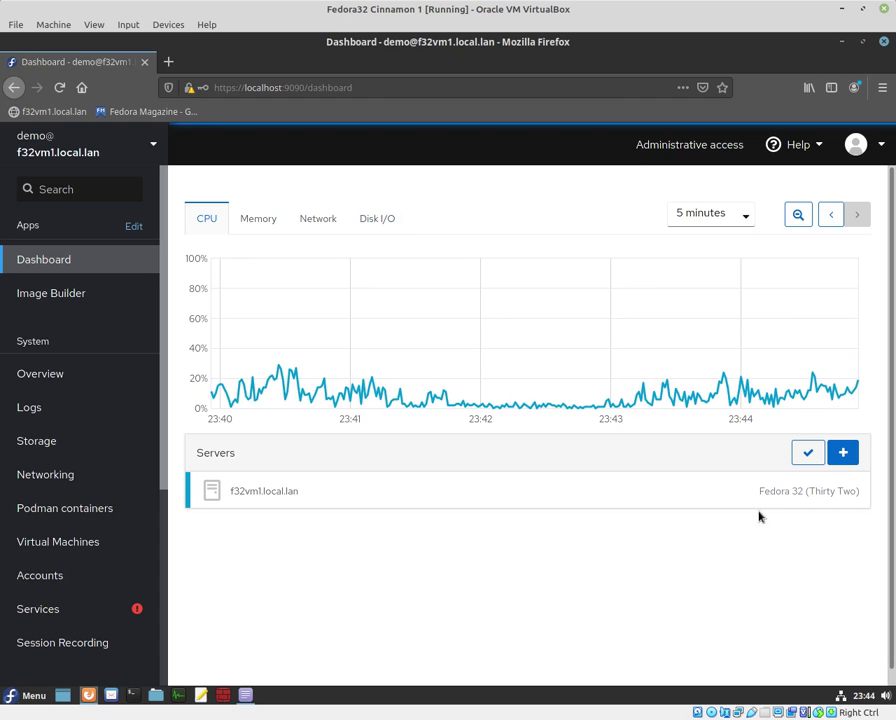
Add a new host at address 192.168.0.26 with the remote account's user name and a bright pink color
left_click(842, 454)
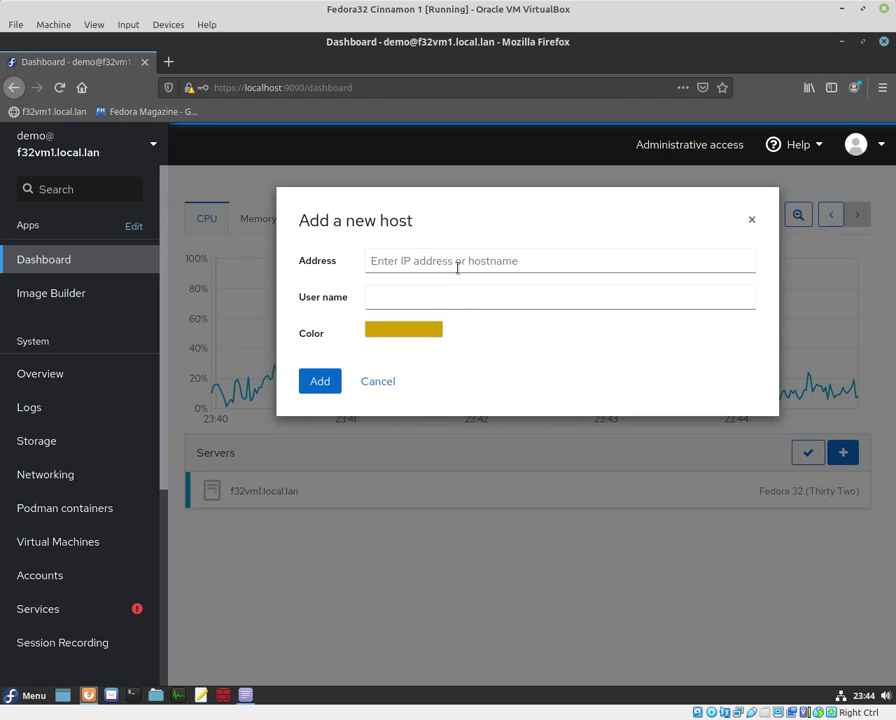
left_click(456, 262)
type("192")
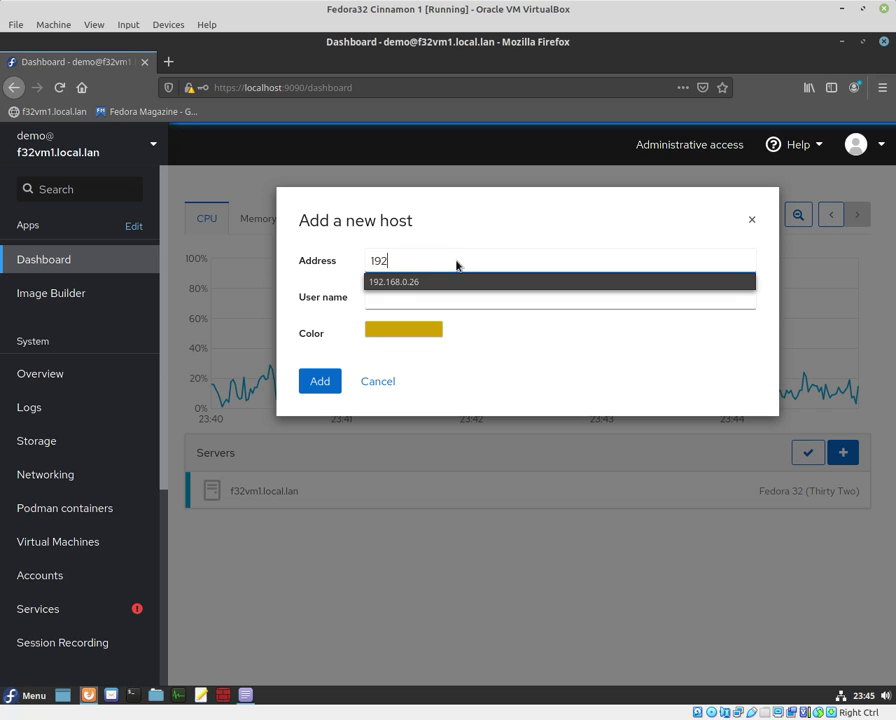
type(".168")
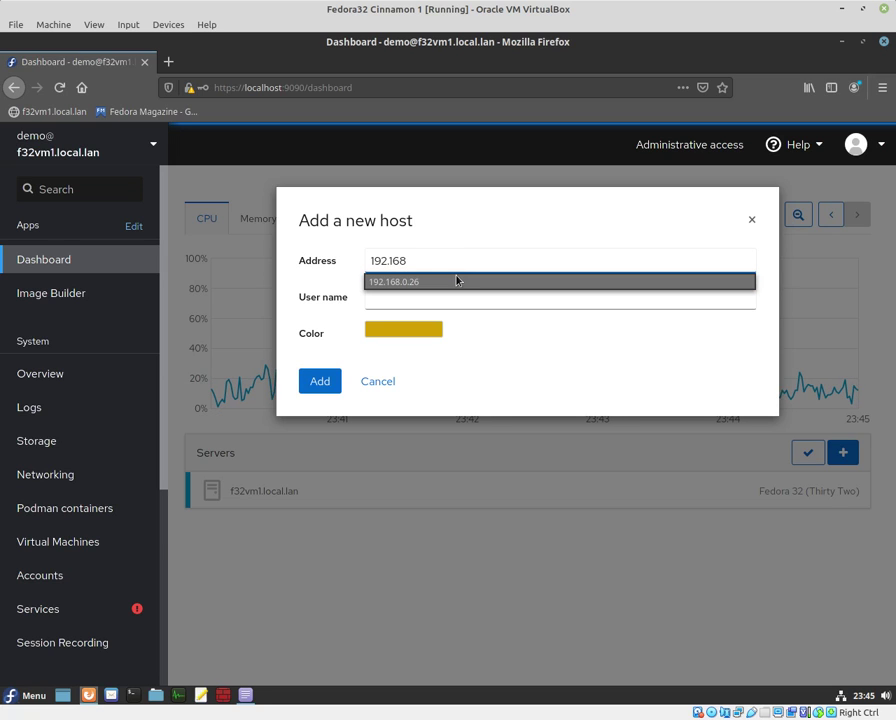
left_click(458, 281)
left_click_drag(468, 296, 340, 292)
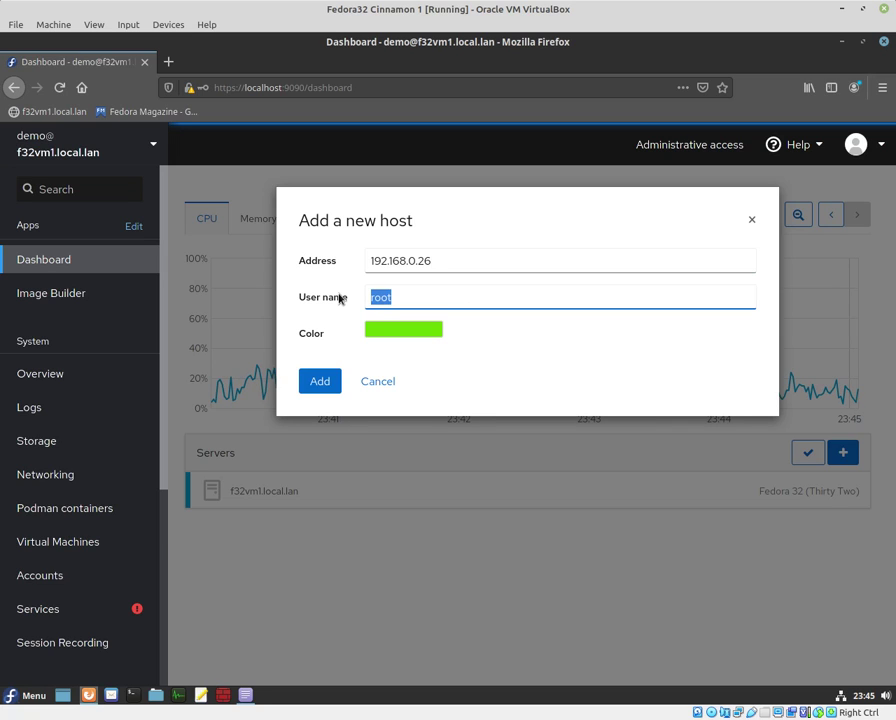
type("niko")
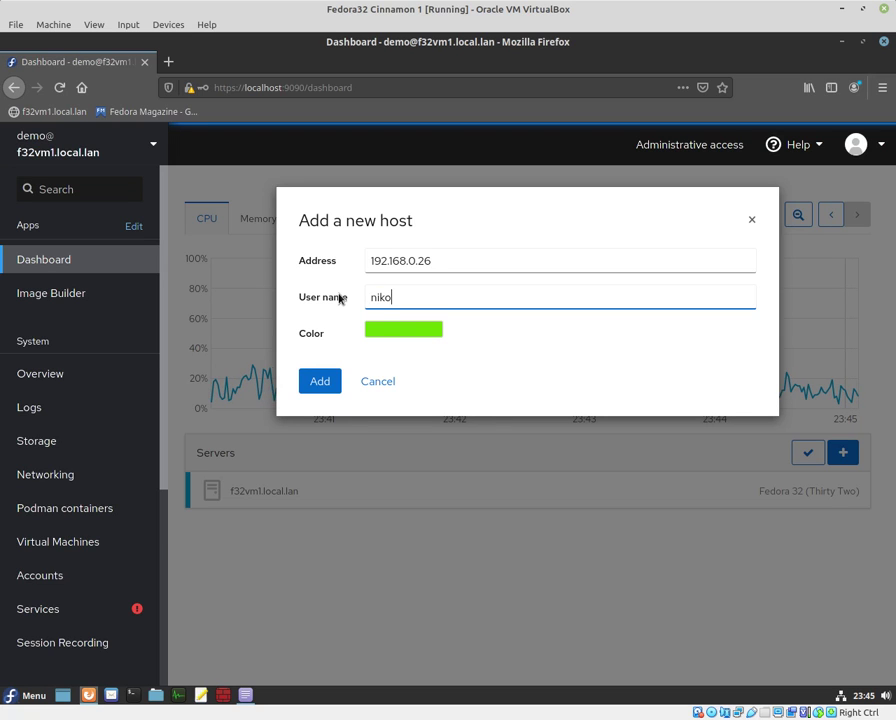
left_click(378, 327)
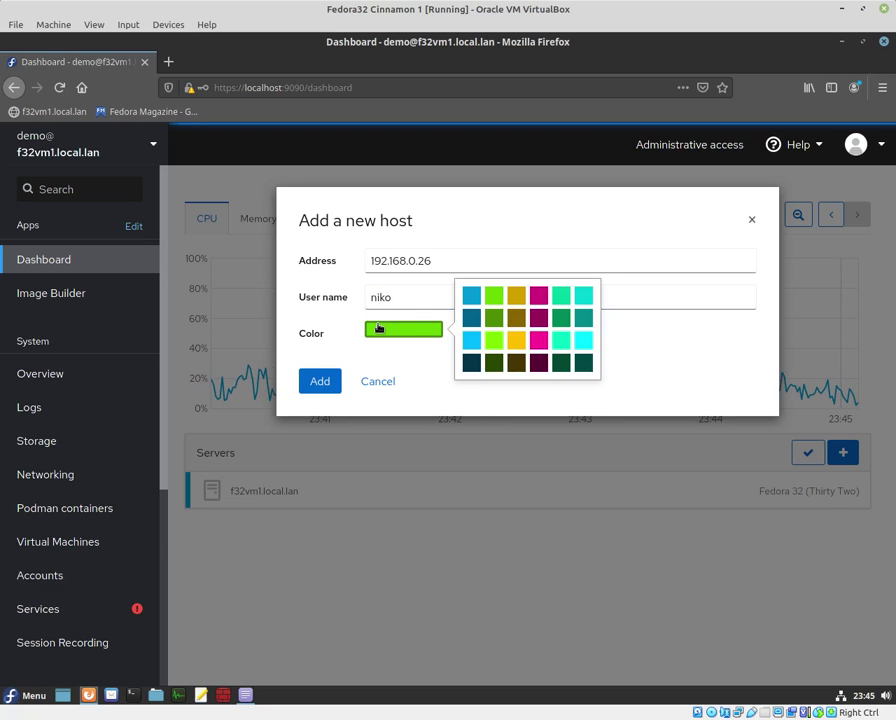
left_click(541, 345)
left_click(320, 384)
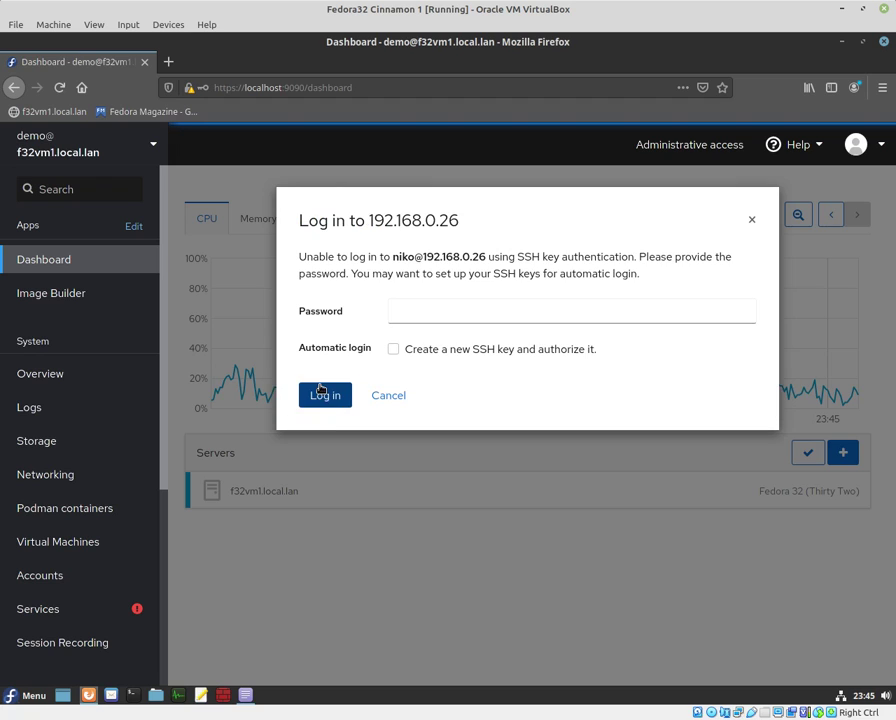
Log in to 192.168.0.26 with the remote account's password, leaving the creation of a new SSH key for automatic login off
left_click(434, 305)
type("••")
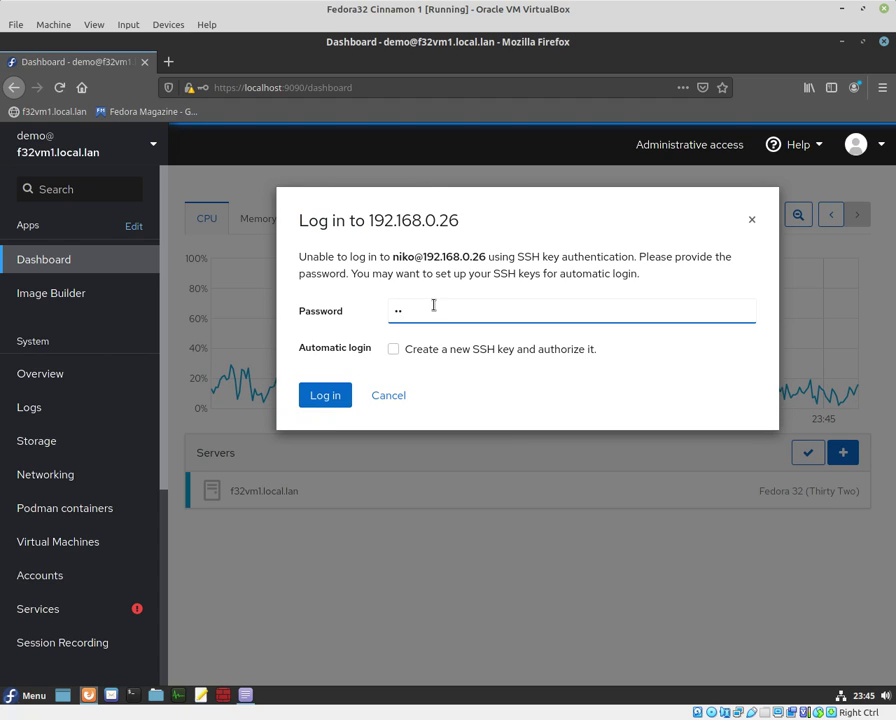
type("•••")
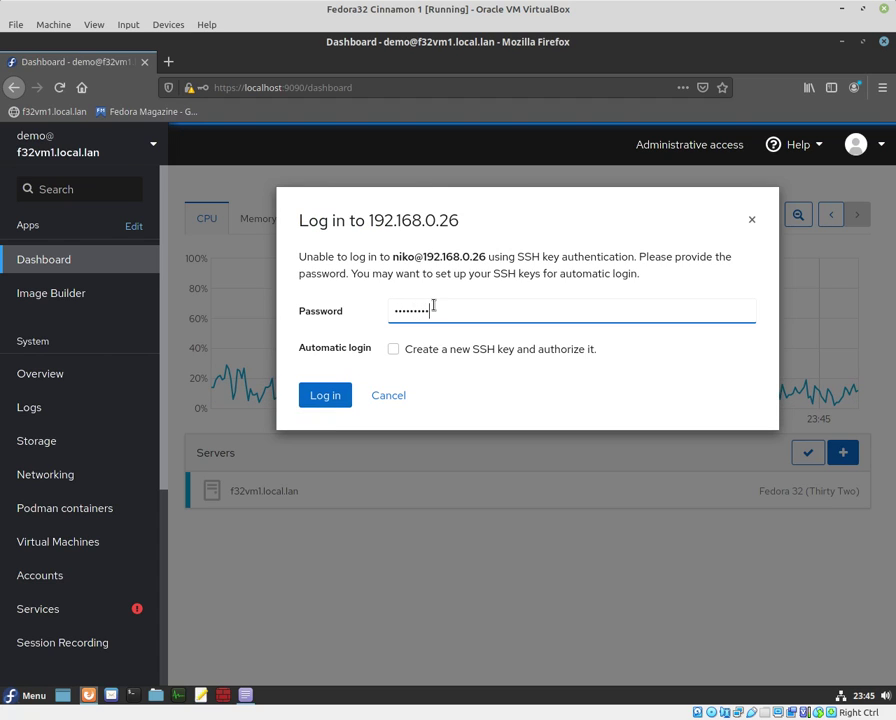
type("•")
left_click(457, 350)
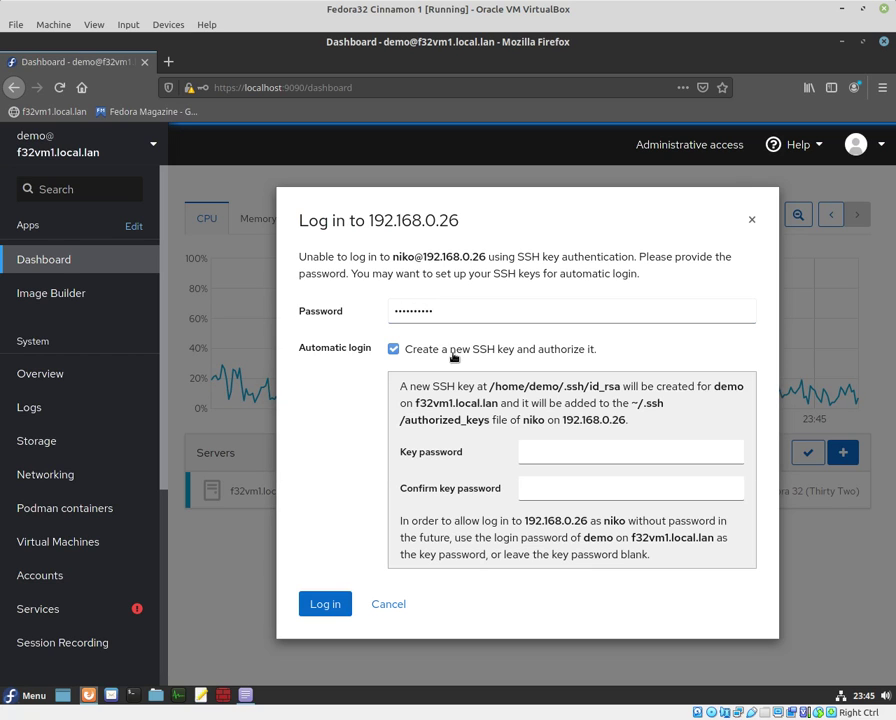
left_click(531, 352)
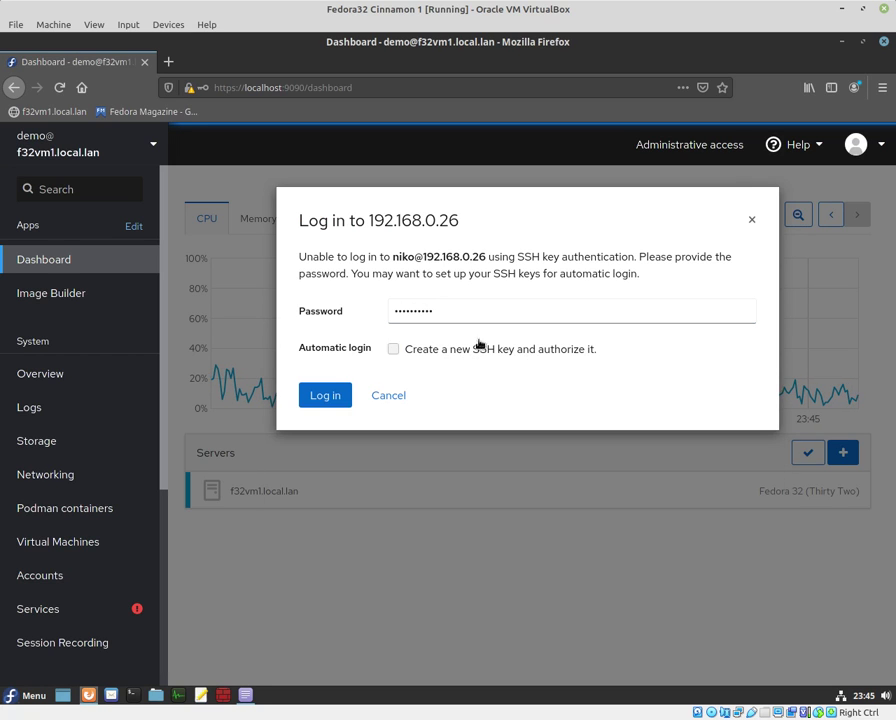
left_click(325, 396)
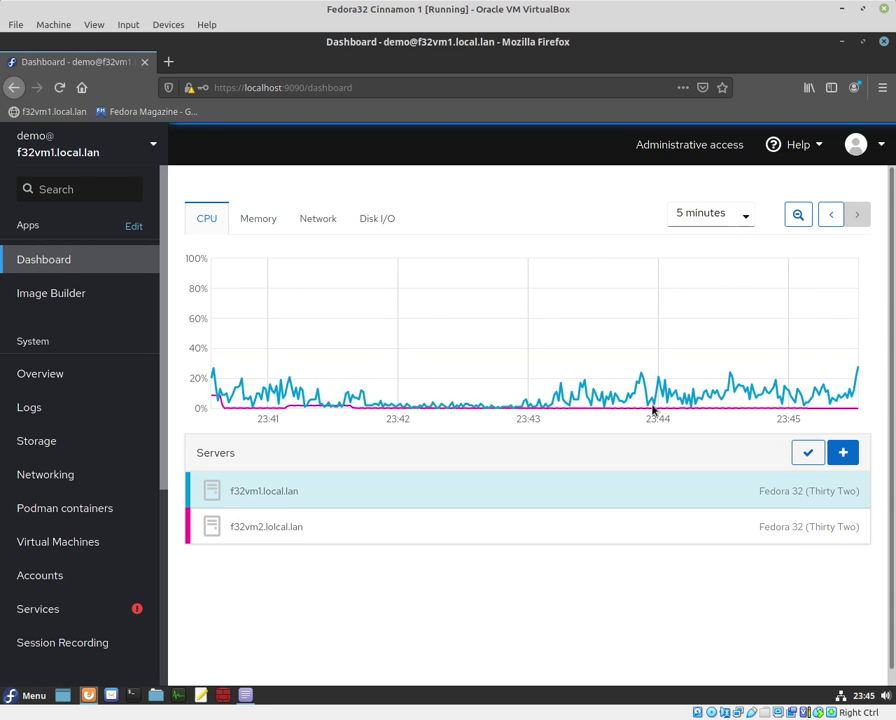
Switch to the Fedora32 Cinnamon 2 virtual machine window to view its desktop, and return to the Fedora32 Cinnamon 1 window
mouse_move(115, 694)
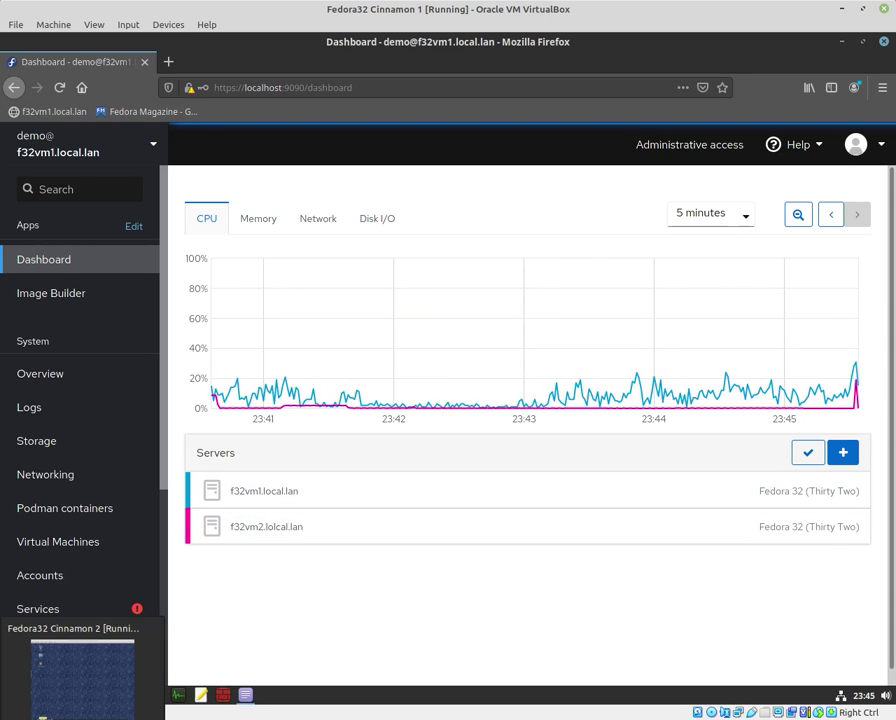
left_click(82, 665)
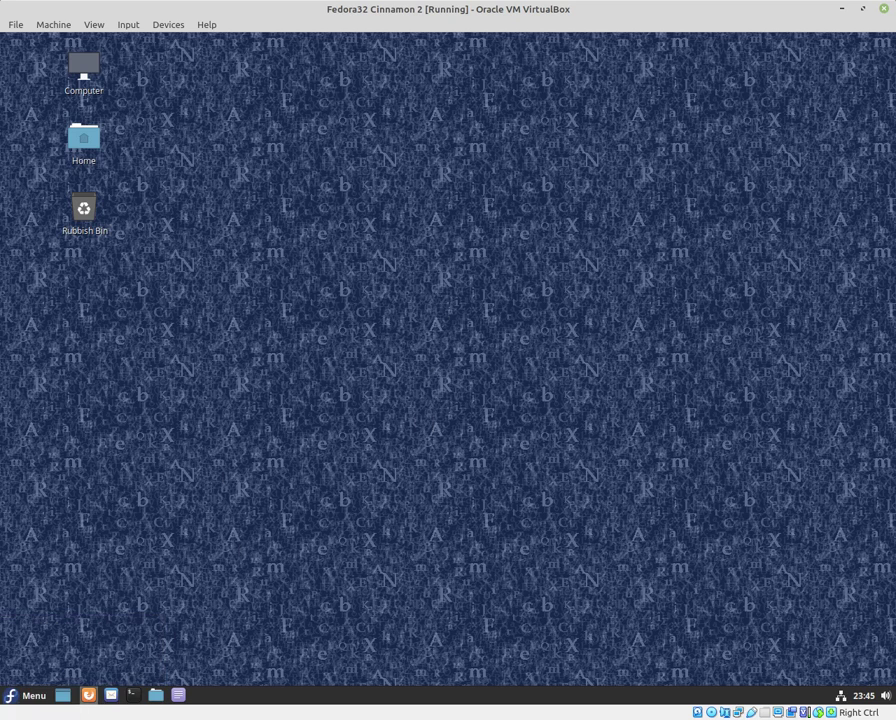
left_click(82, 665)
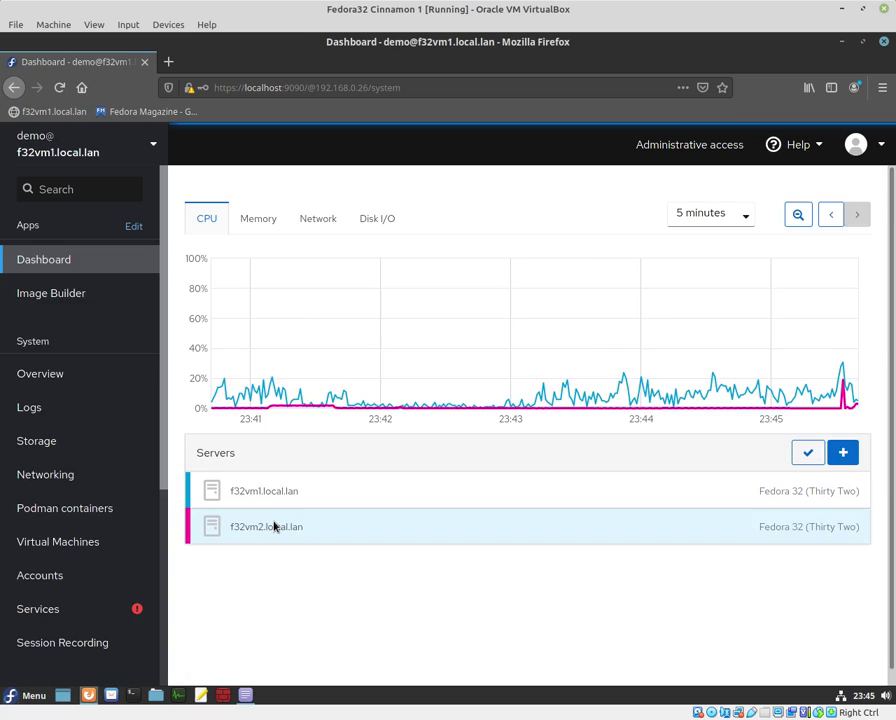
View the remote server f32vm2.lolcal.lan's Overview, its failed service link, and its Logs and Storage pages
left_click(273, 525)
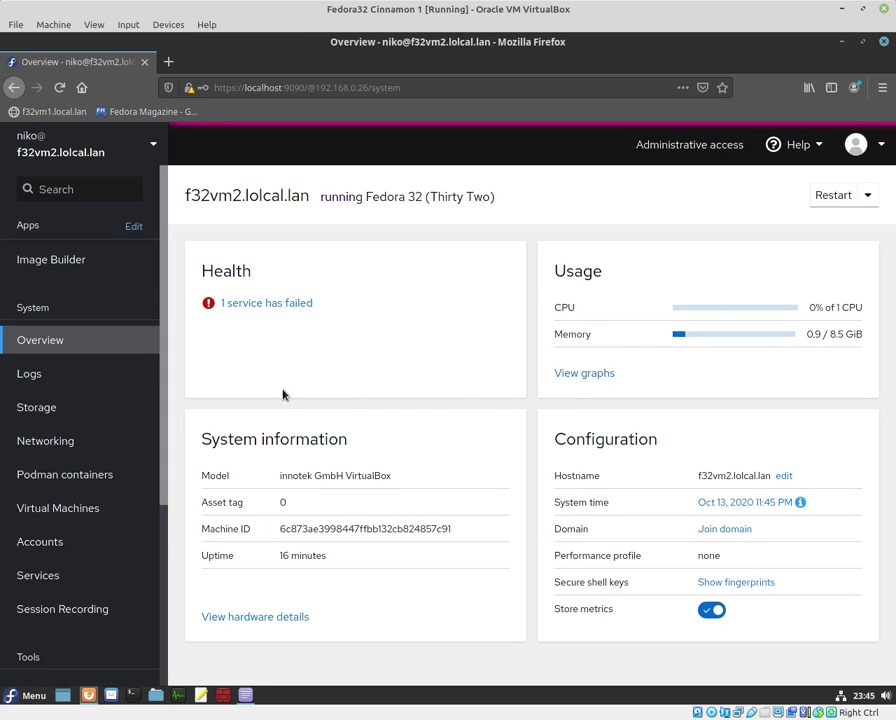
left_click(268, 304)
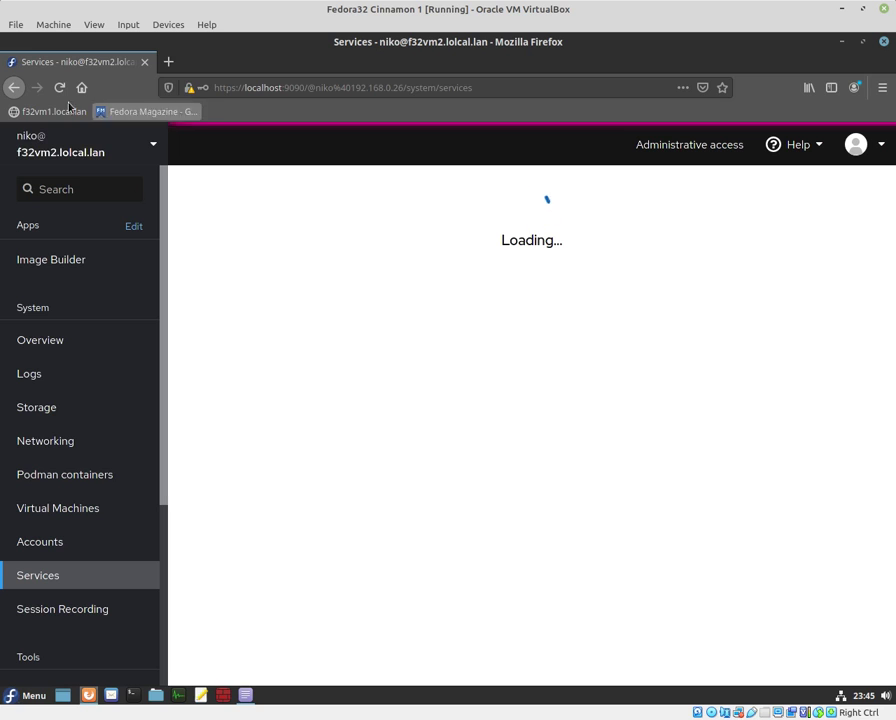
left_click(13, 87)
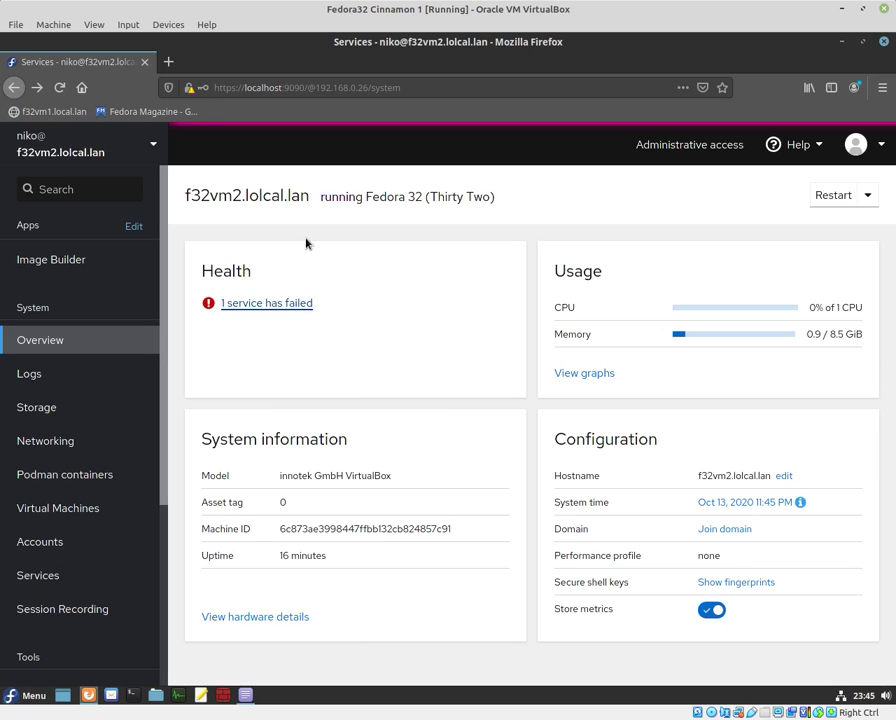
left_click(88, 374)
left_click(45, 408)
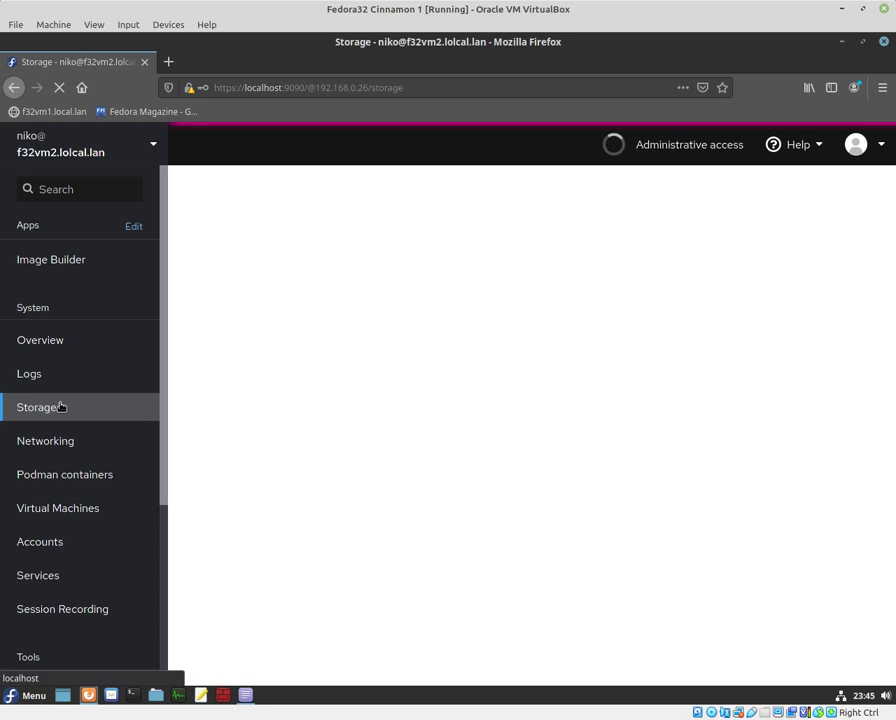
Remove the remote host's path from the browser address and load the local host's console at localhost:9090
left_click_drag(317, 87, 429, 88)
key("BackSpace")
key("BackSpace")
key("Return")
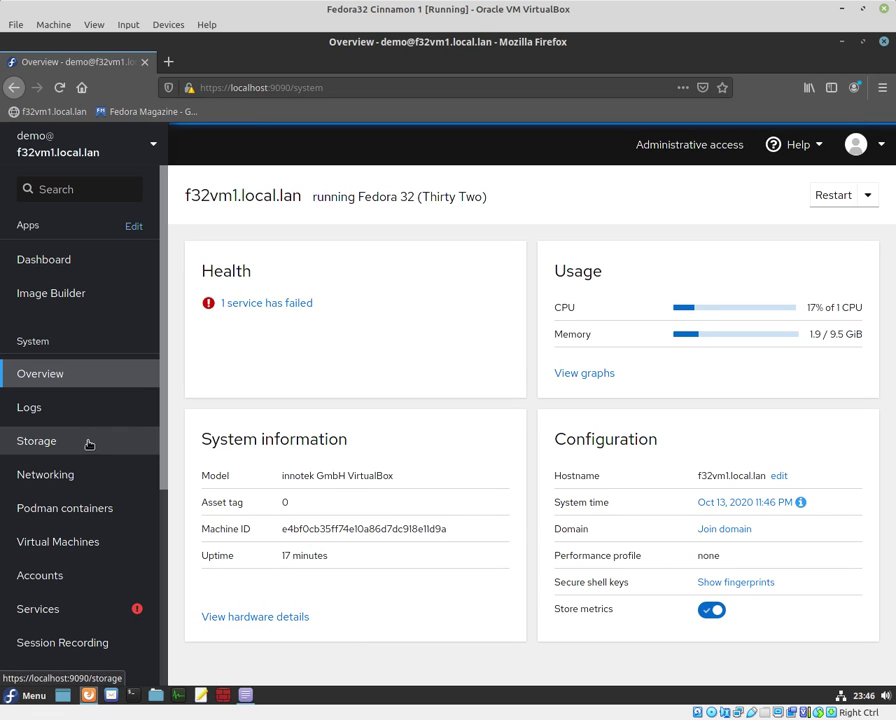
View the local host's Storage, Networking and Virtual Machines pages
left_click(50, 444)
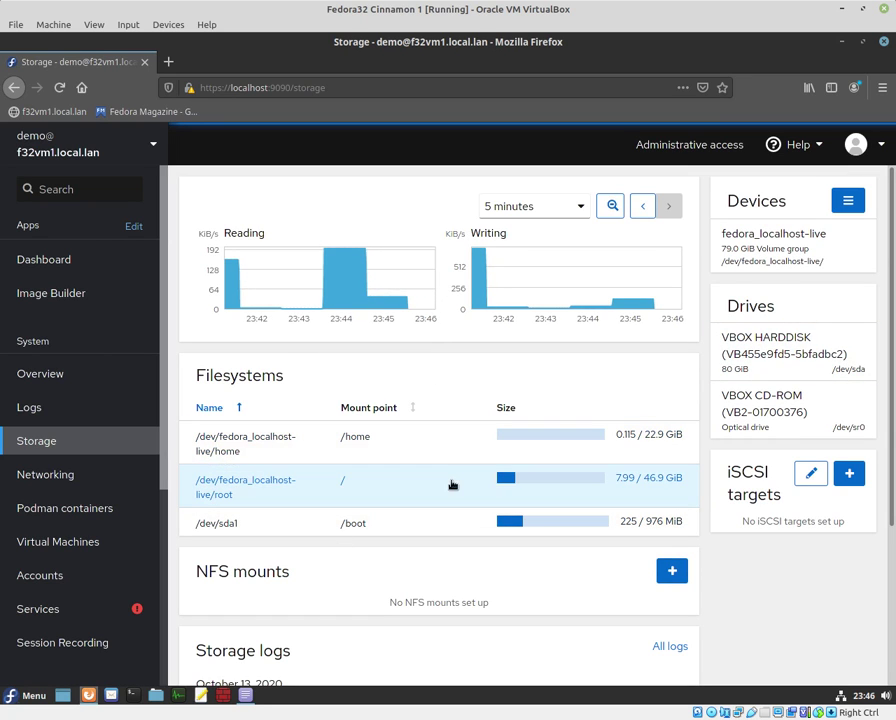
left_click(74, 475)
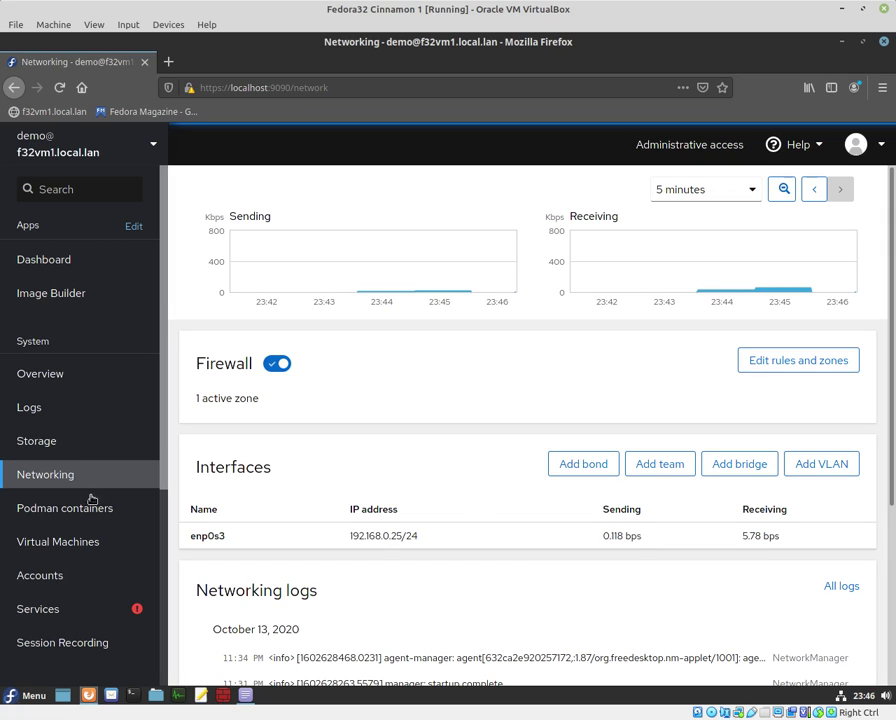
left_click(72, 541)
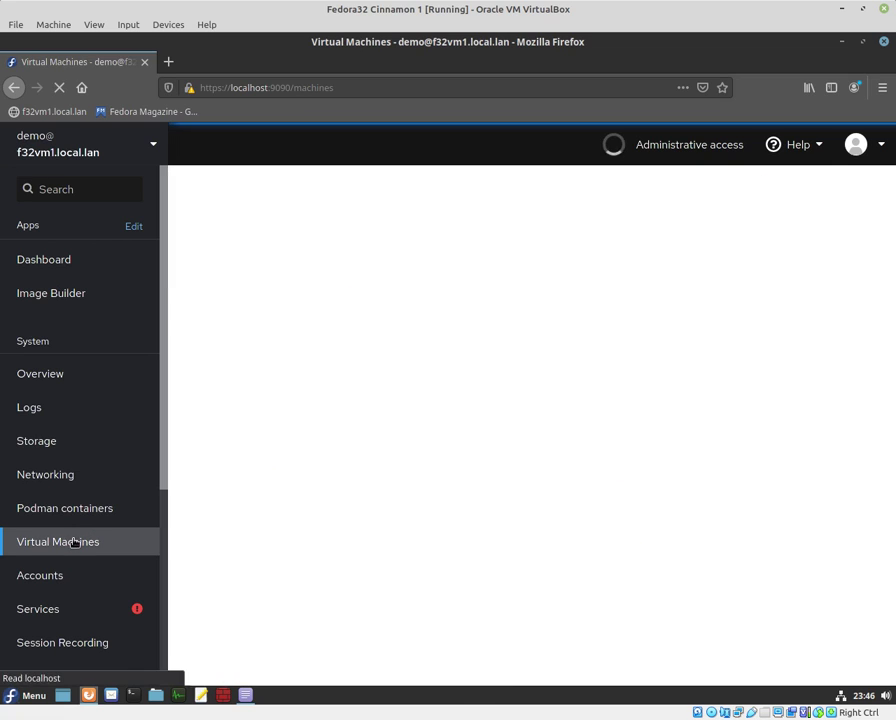
Open the second local user account and append "SA" to its full name
scroll(162, 304, "down", 3)
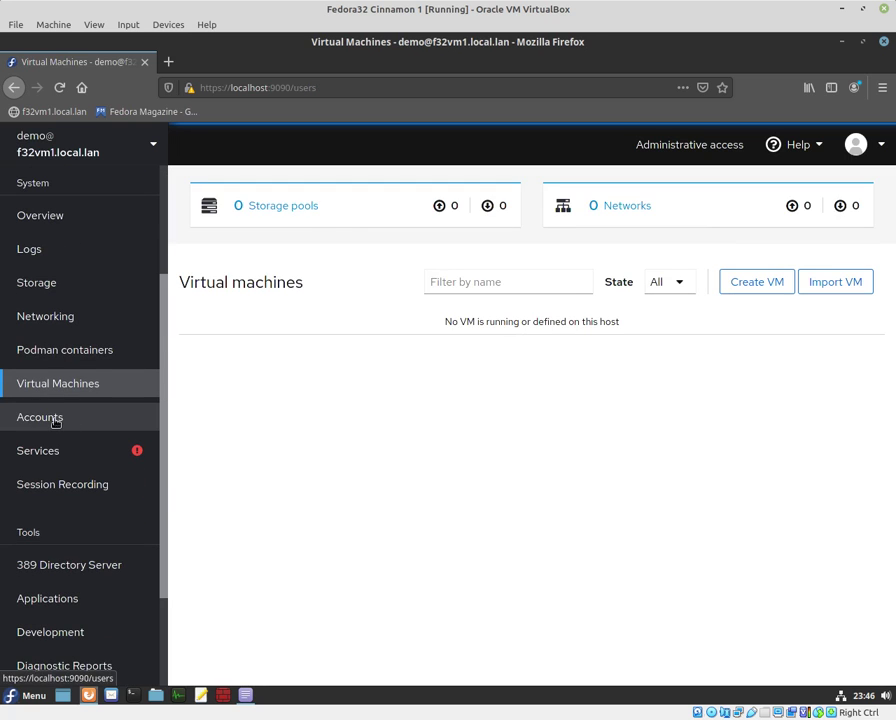
left_click(55, 420)
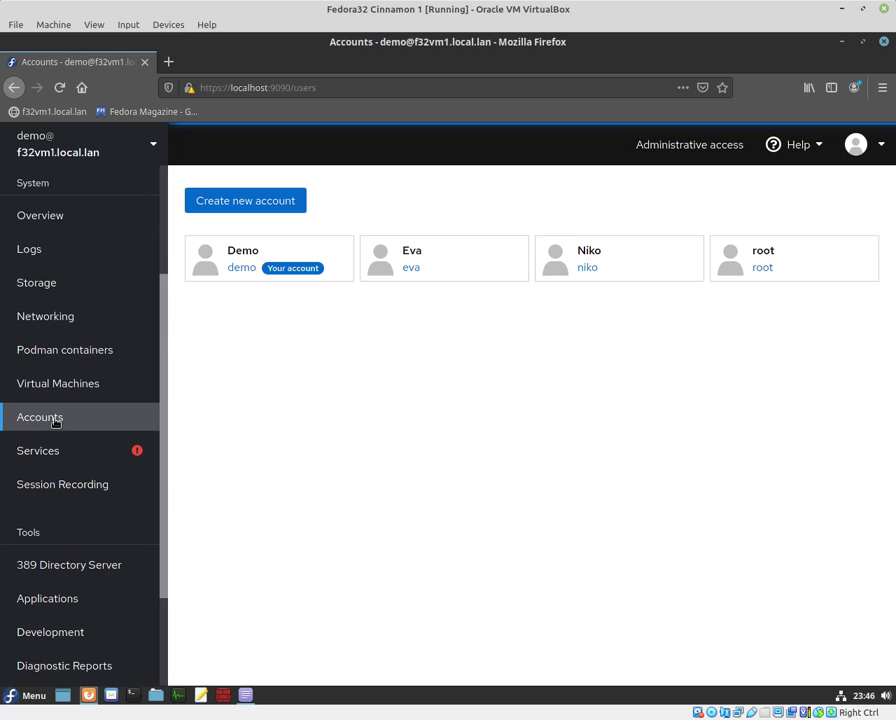
left_click(418, 262)
left_click(442, 284)
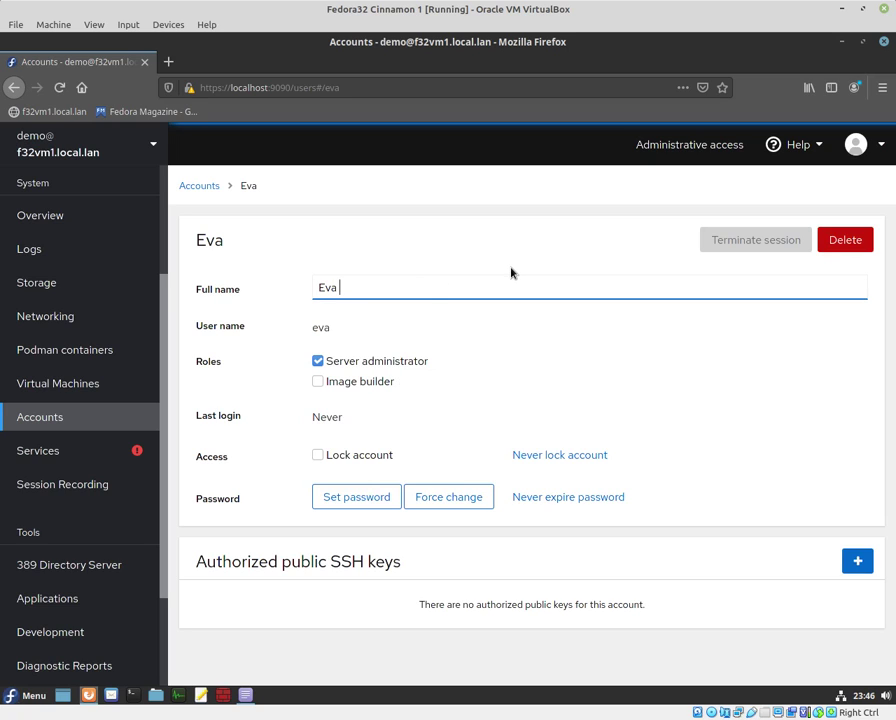
type("SA")
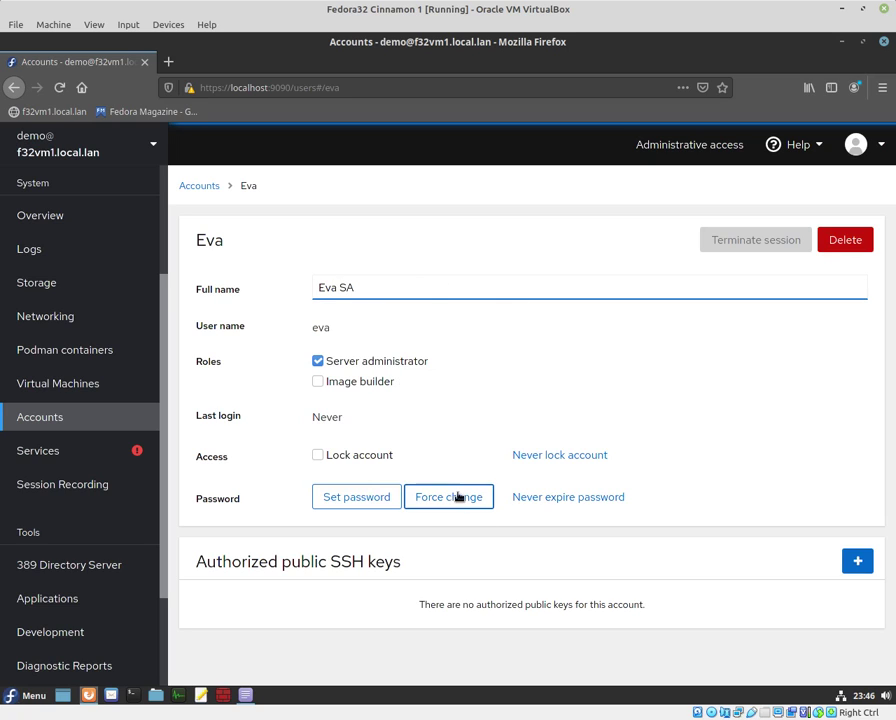
Set the account's password expiration to require a change every 30 days and return to the accounts list
left_click(552, 499)
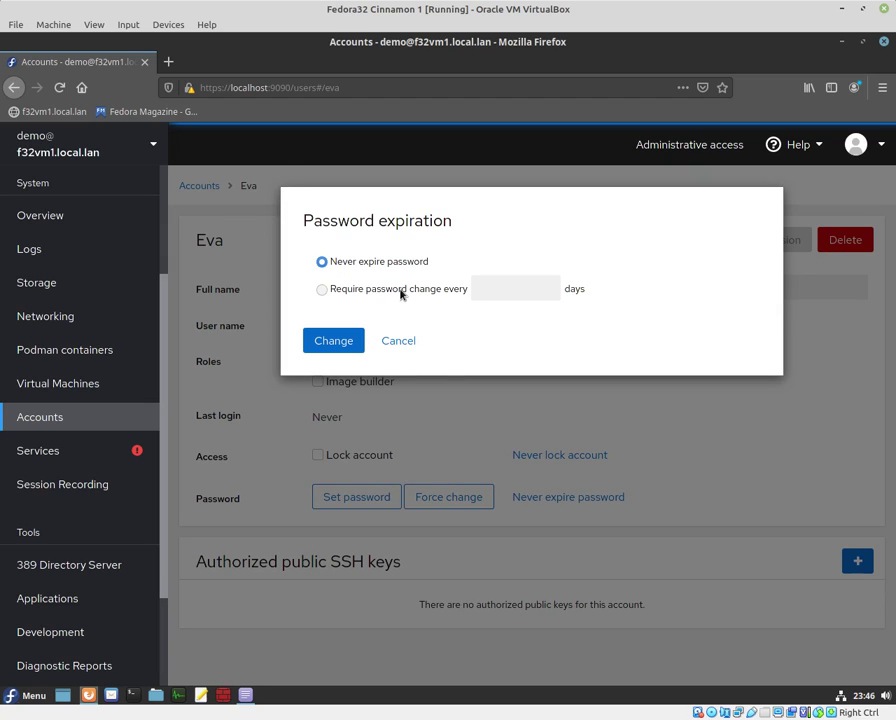
left_click(530, 290)
type("30")
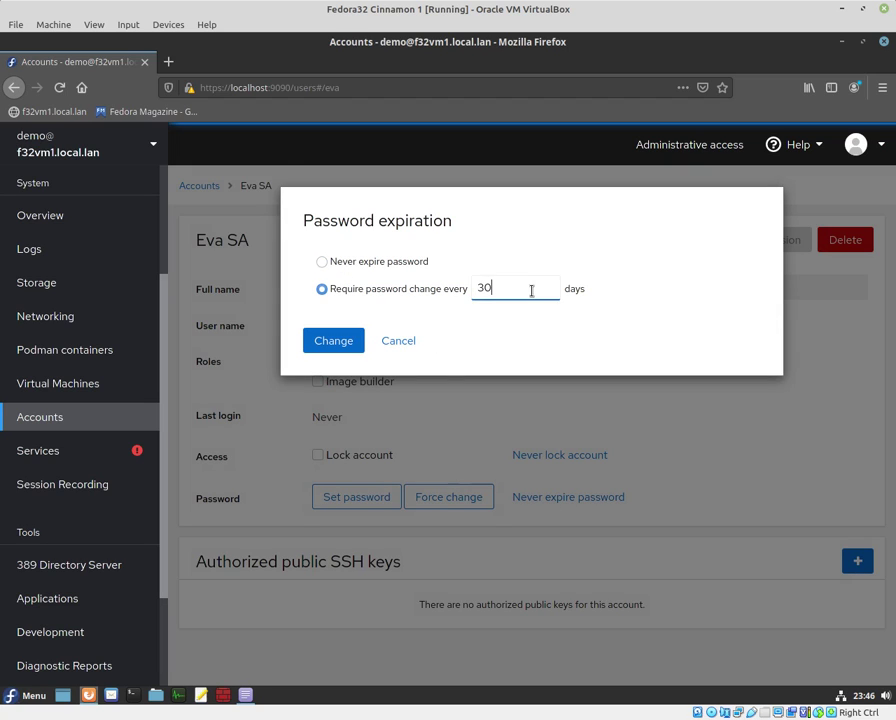
left_click(333, 344)
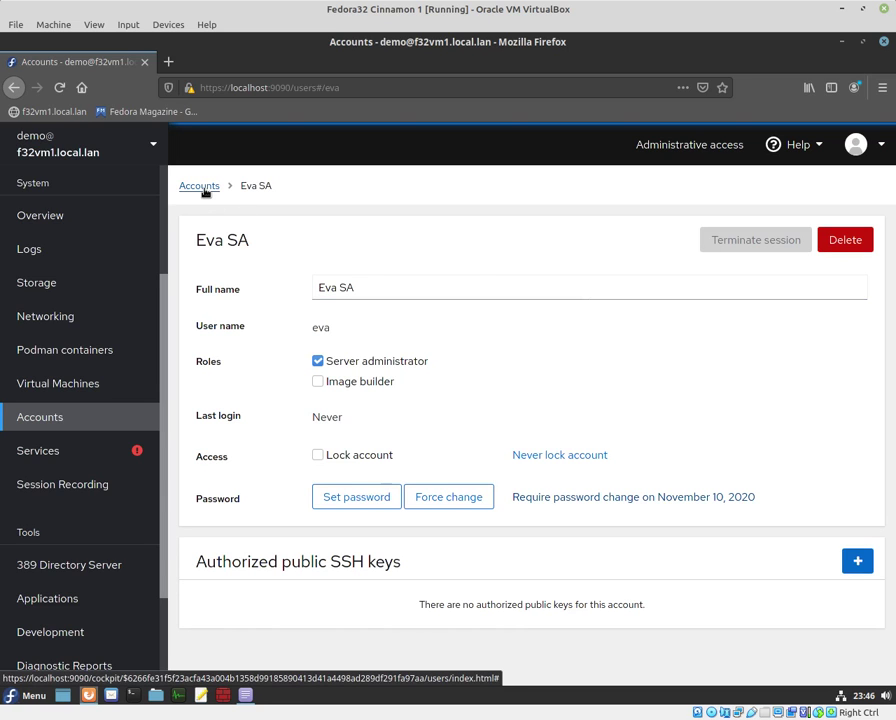
left_click(204, 190)
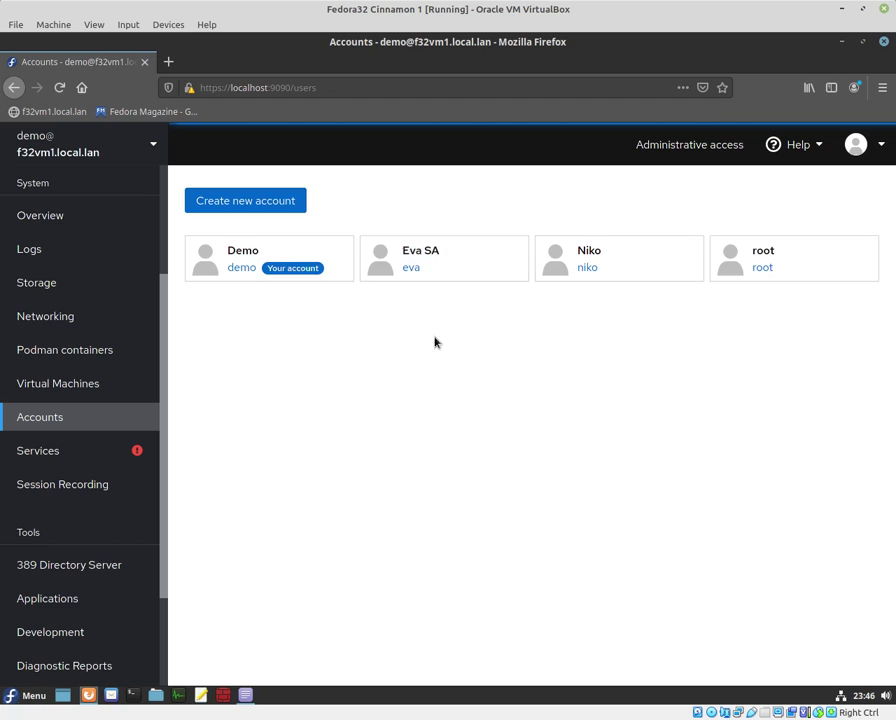
View the Session Recording, SELinux and Terminal pages and return to the system Overview
left_click(62, 487)
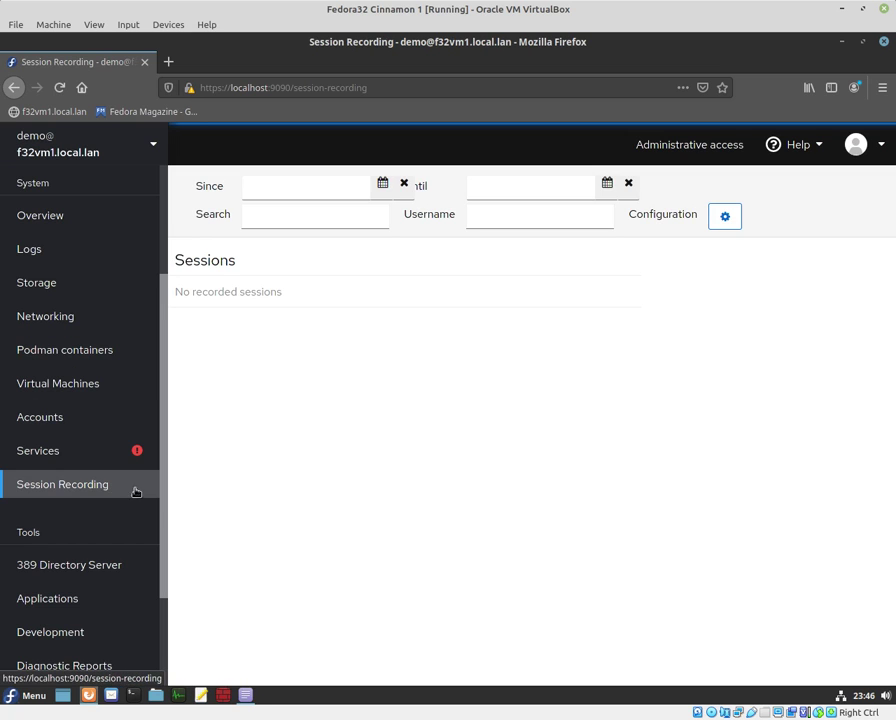
scroll(164, 560, "down", 3)
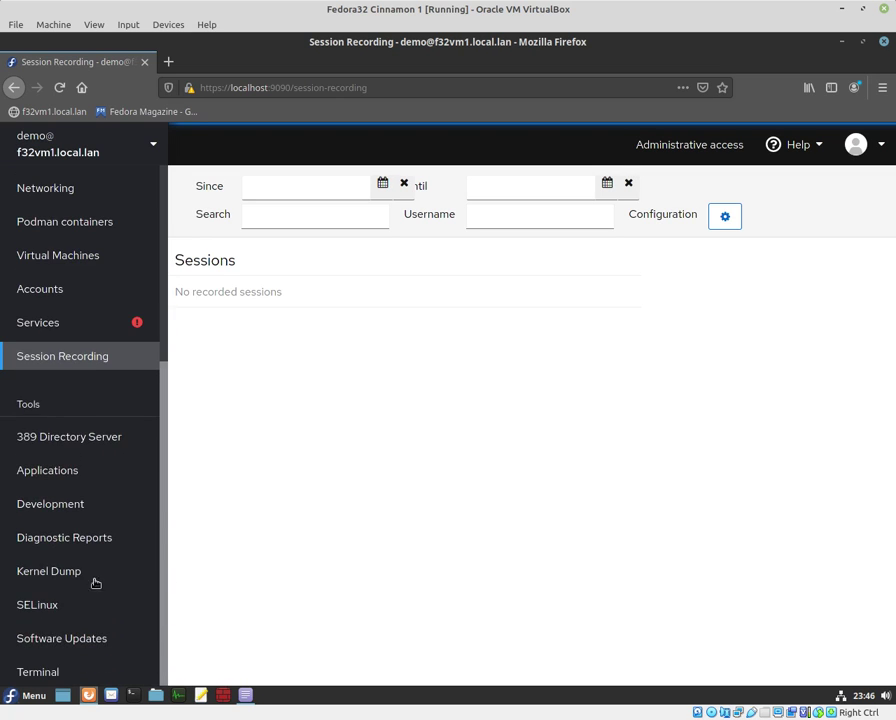
left_click(51, 612)
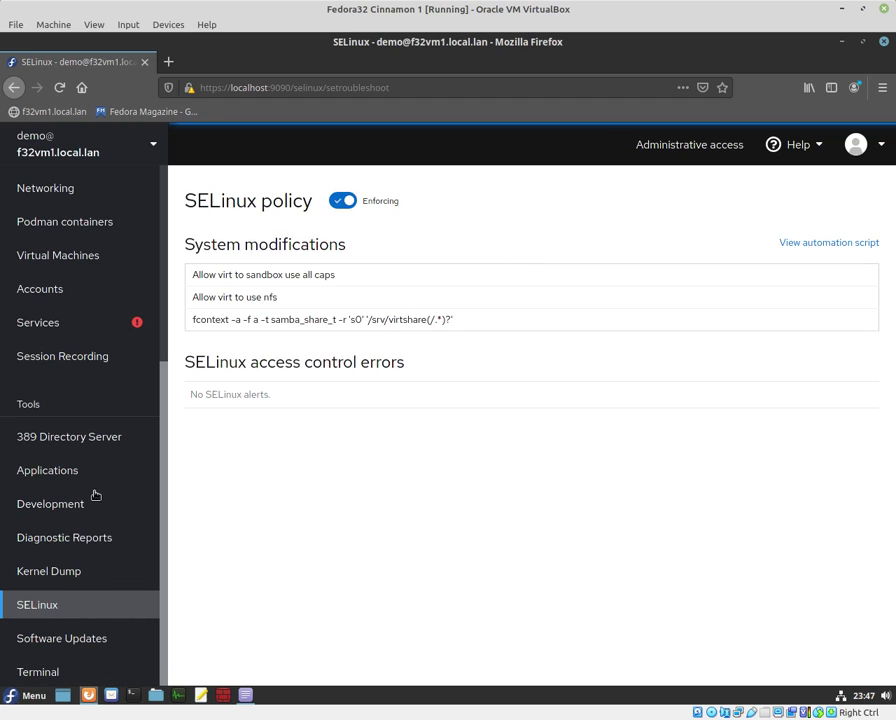
left_click(56, 670)
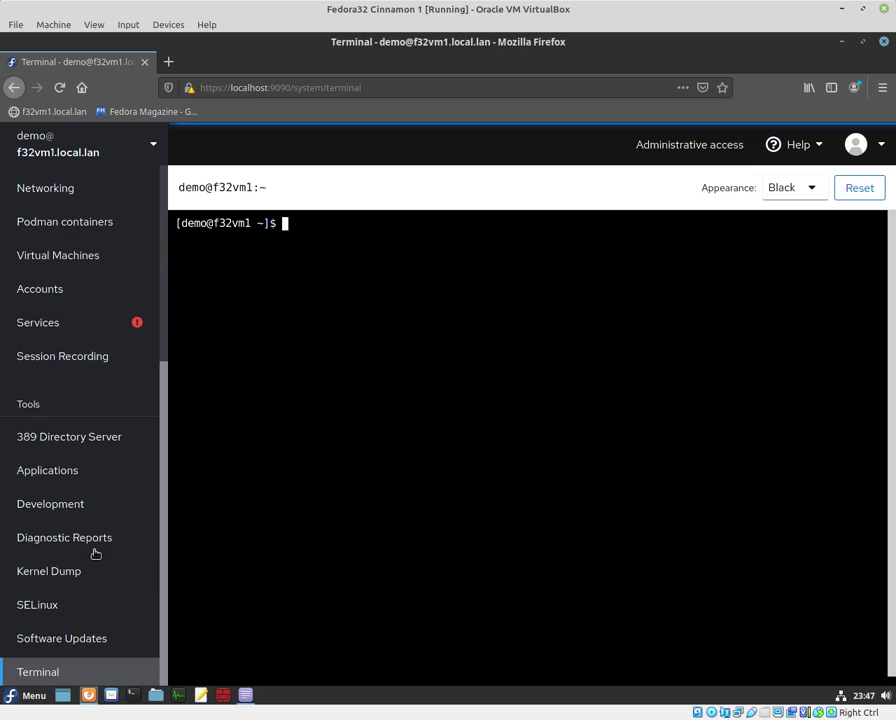
scroll(152, 332, "up", 4)
scroll(152, 332, "up", 2)
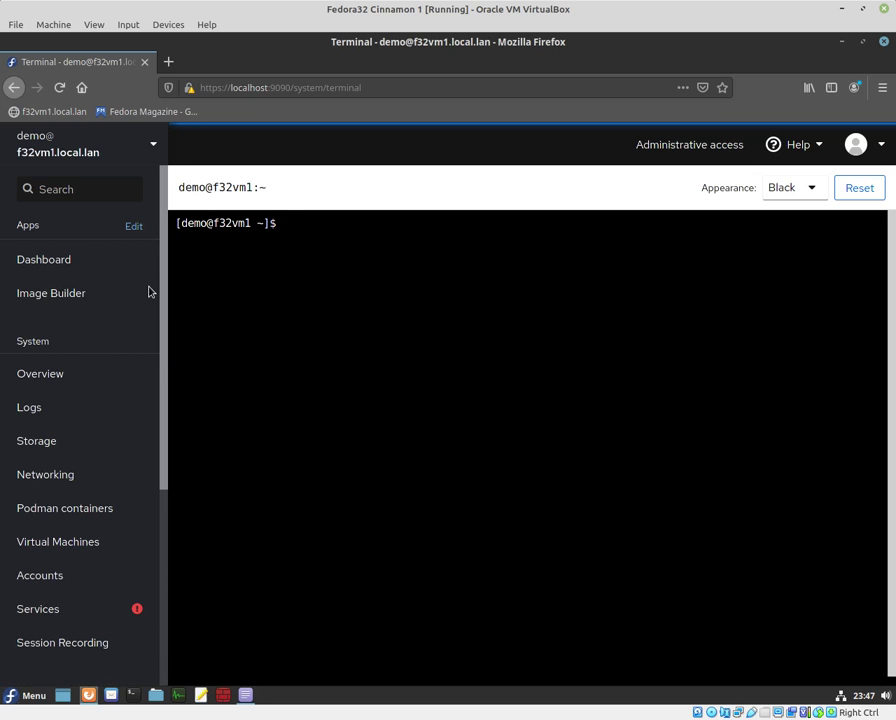
left_click(18, 380)
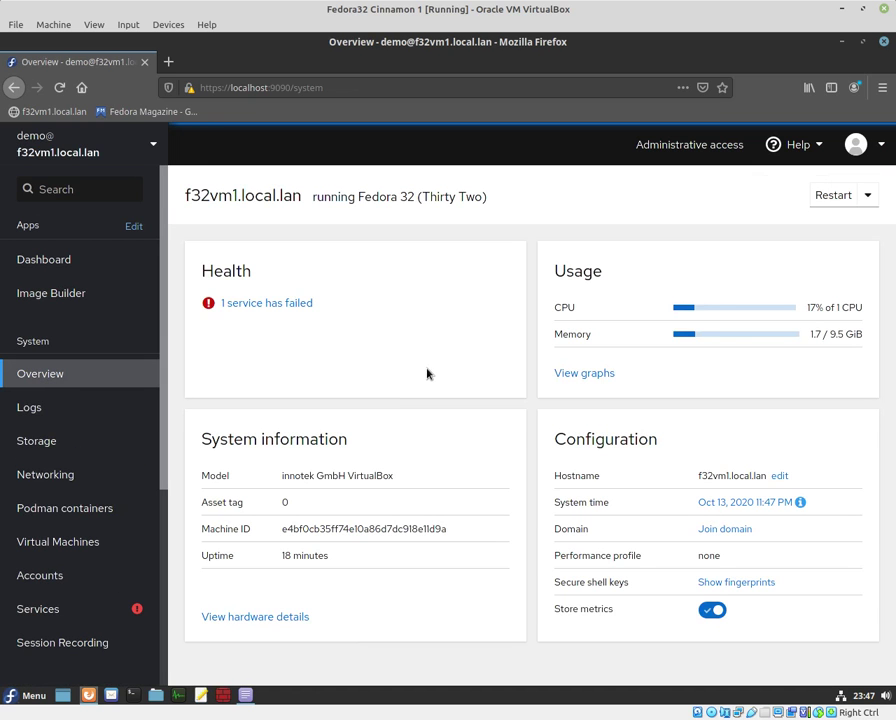